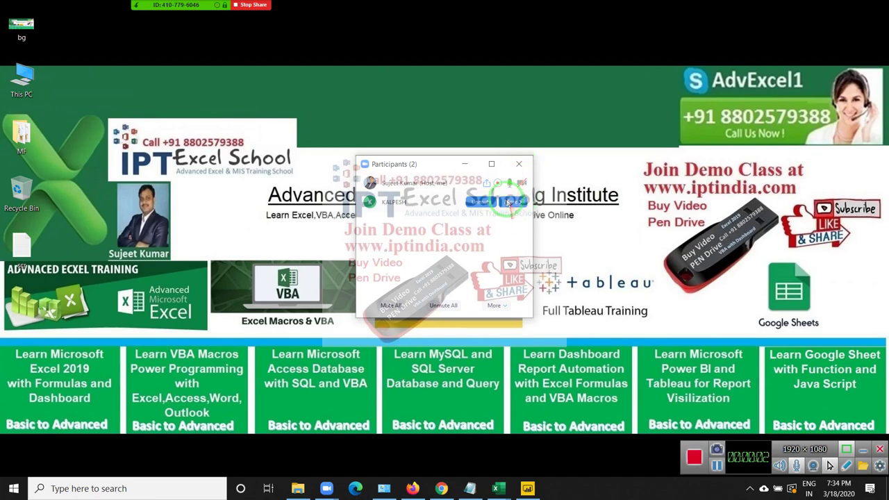
Close the Zoom participants list and restore the Power BI Desktop window with its blank report
click(521, 166)
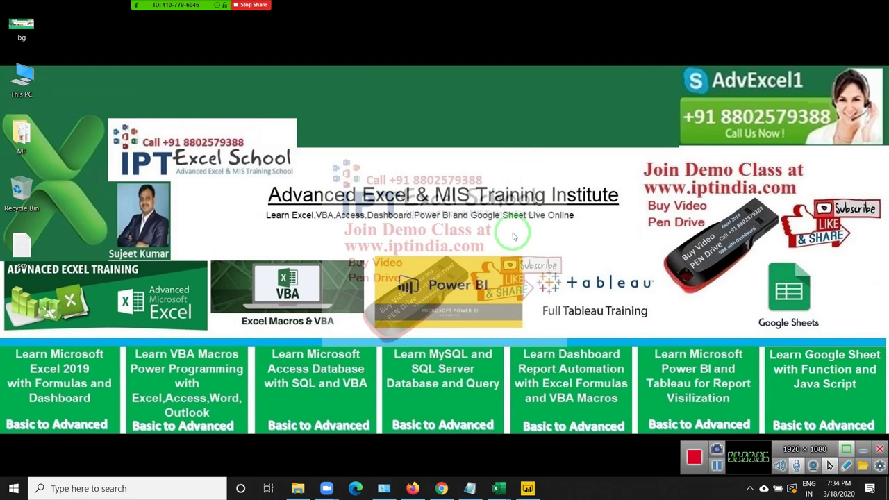
click(527, 486)
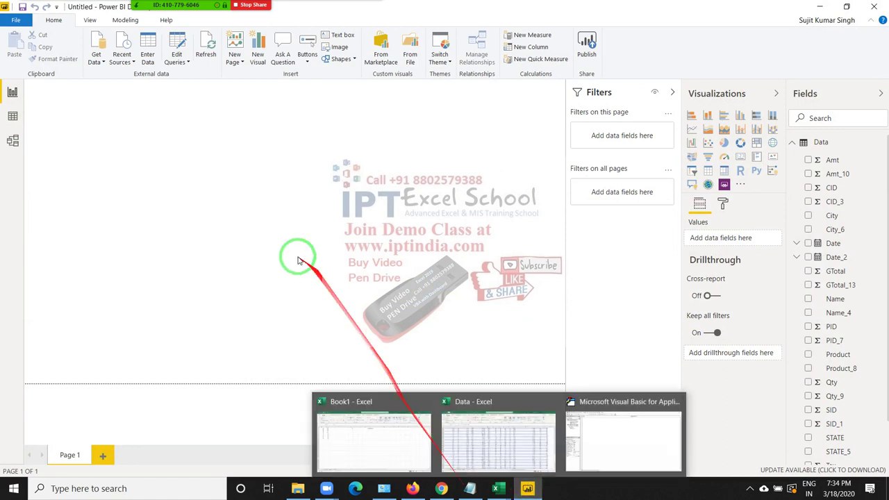
Show the Data table in Data view and add a new calculated column from Modeling
click(15, 95)
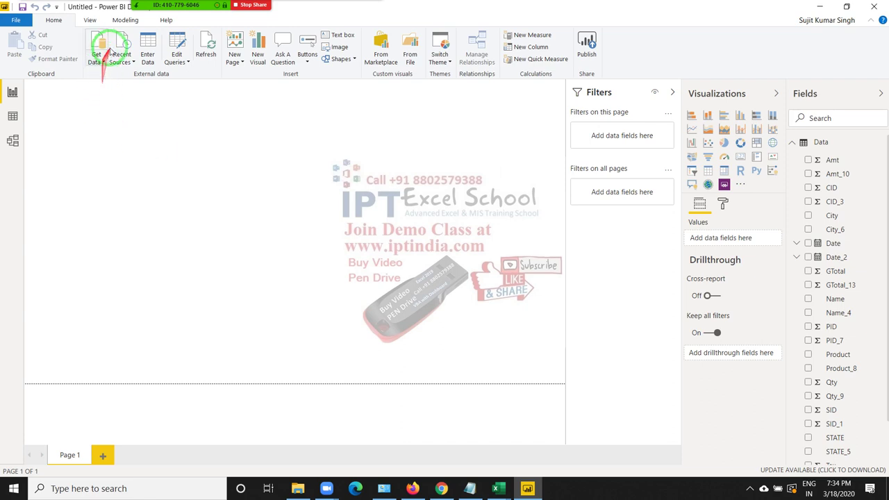
click(13, 117)
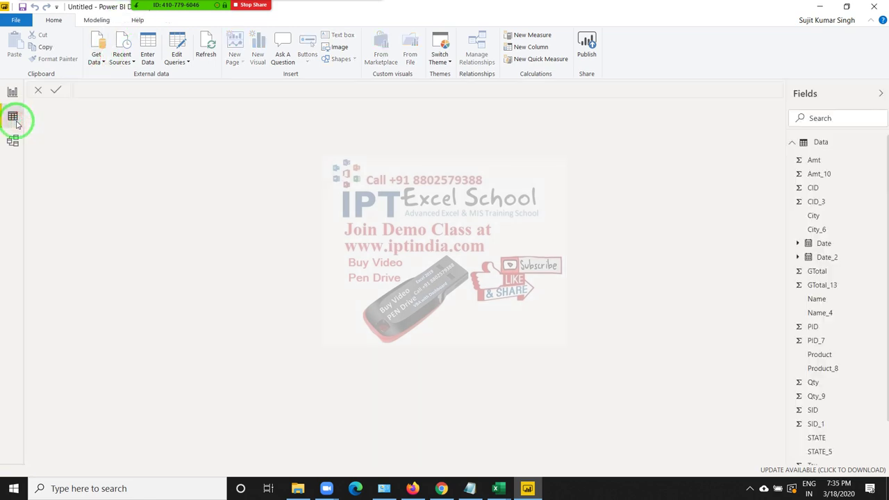
click(97, 22)
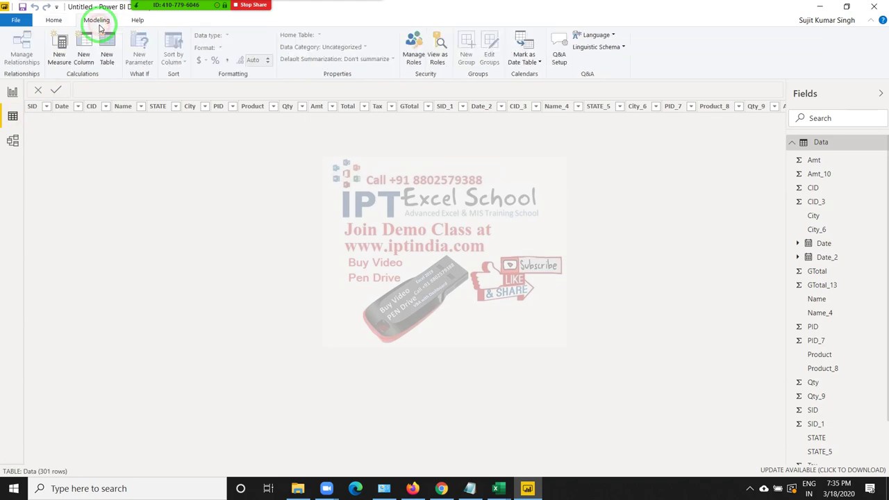
click(83, 59)
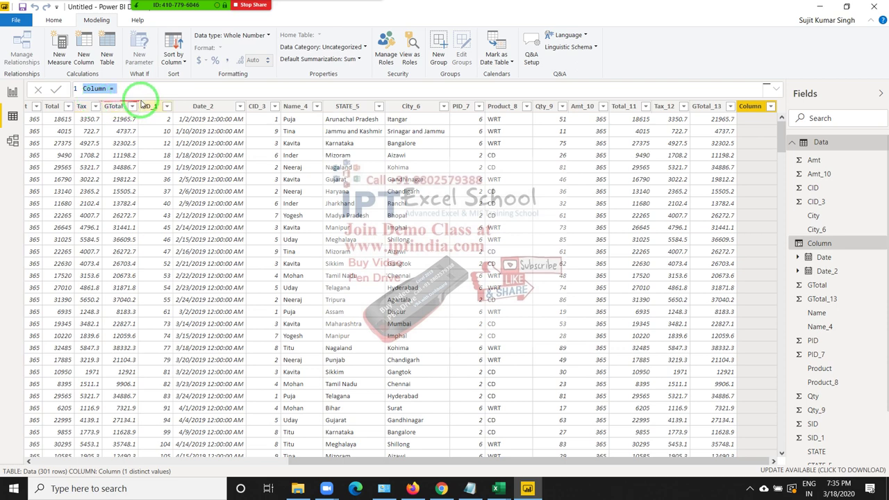
Rename the new column VL and start a CONTAINS formula with Data as its table
double_click(97, 88)
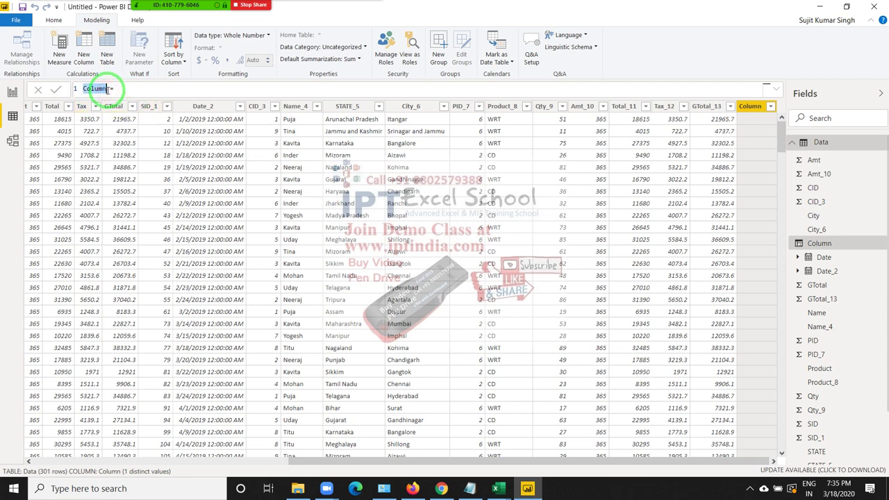
text(VL = )
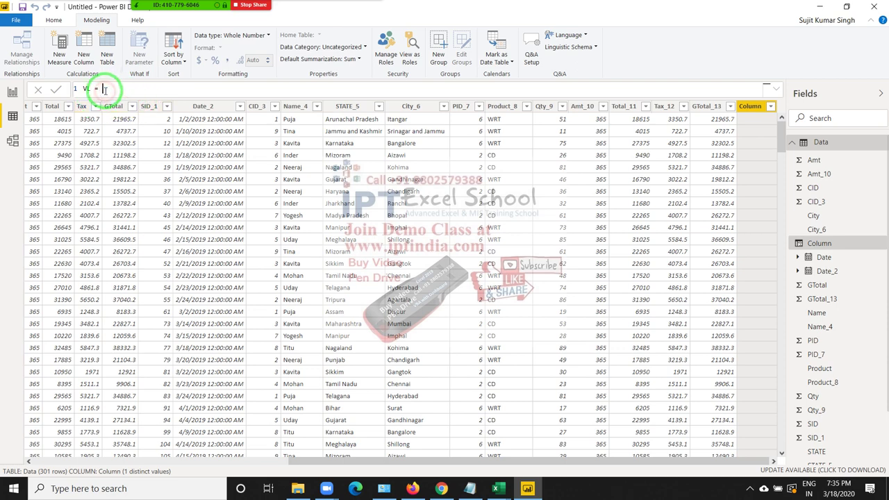
text(con)
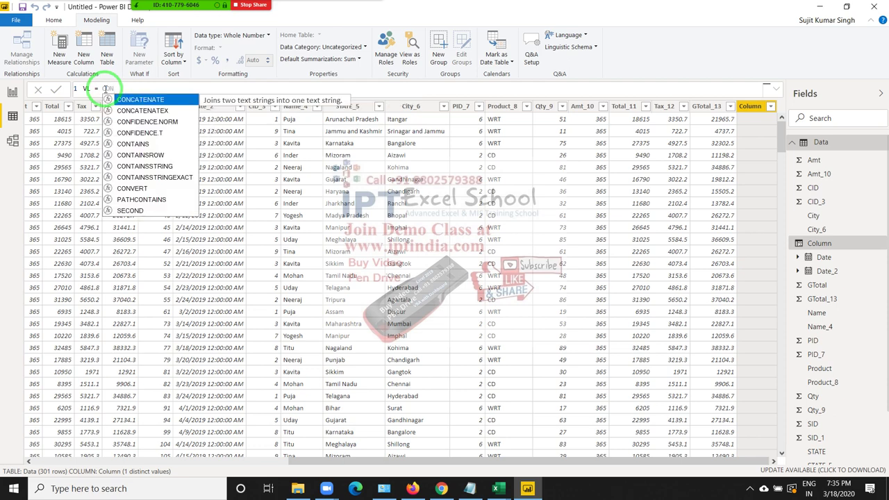
text(t)
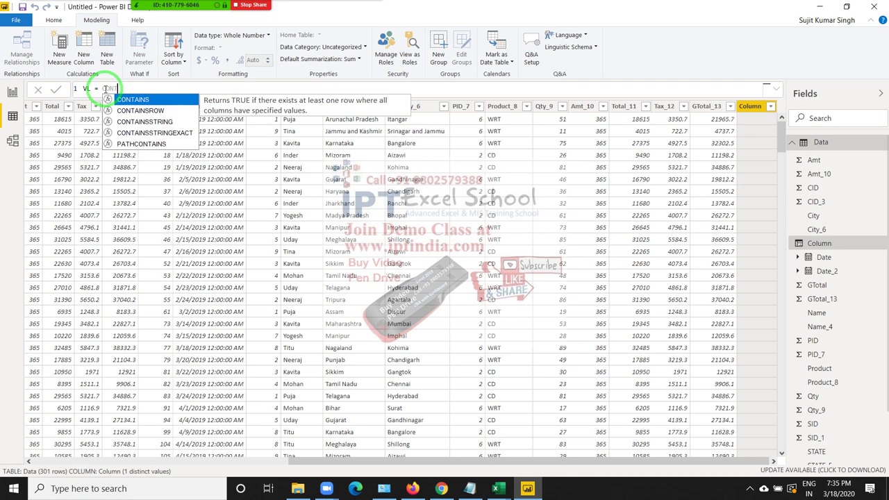
key(Tab)
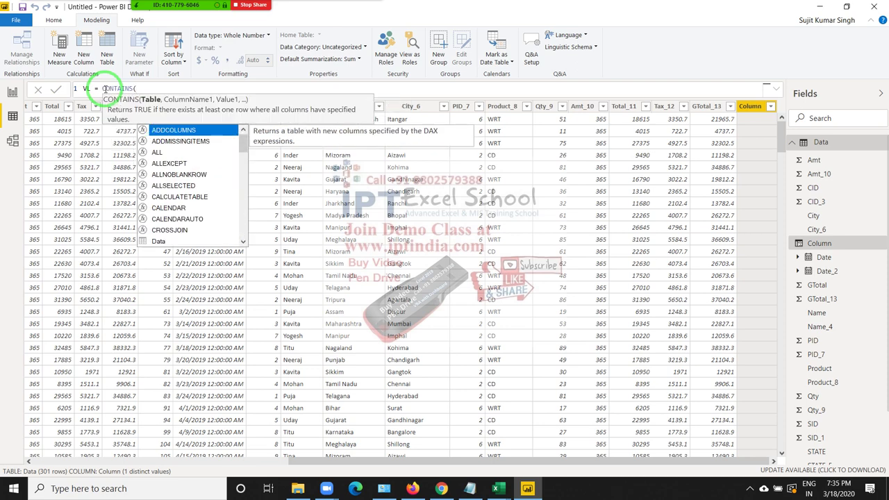
key(Down)
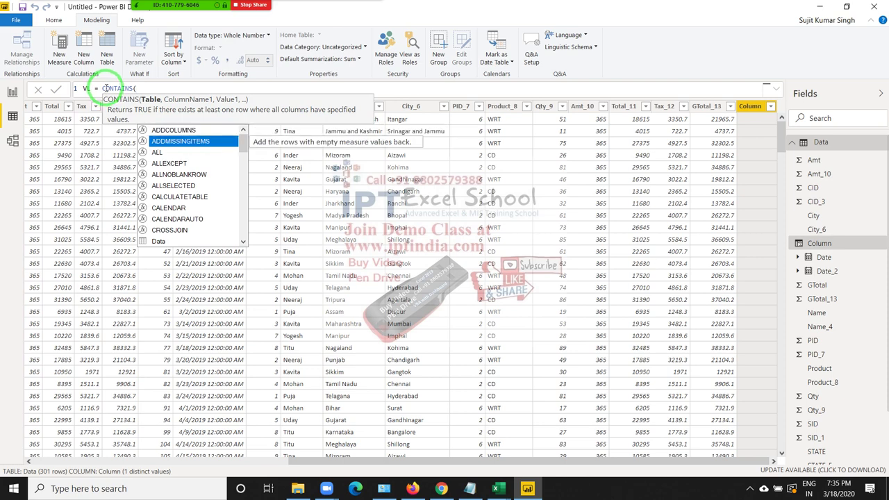
key(Down)
key(Down)
key(Down)
key(Down)
key(Down)
key(Down)
key(Down)
key(Down)
key(Tab)
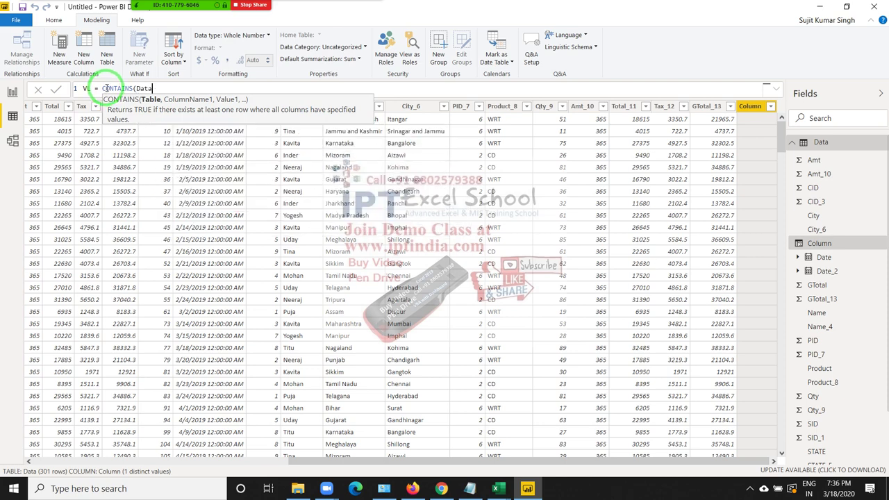
Add Data[Name] and an opening quote, committing = CONTAINS(Data,Data[Name],") with its syntax error
text(,)
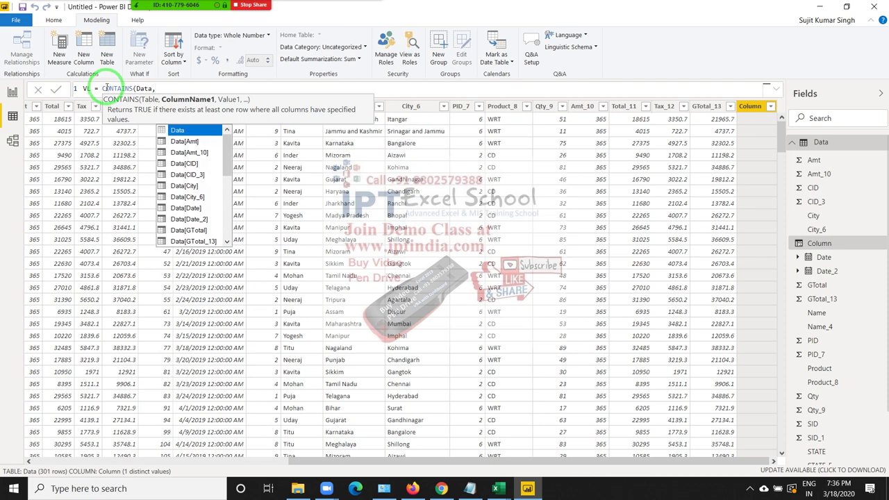
key(Down)
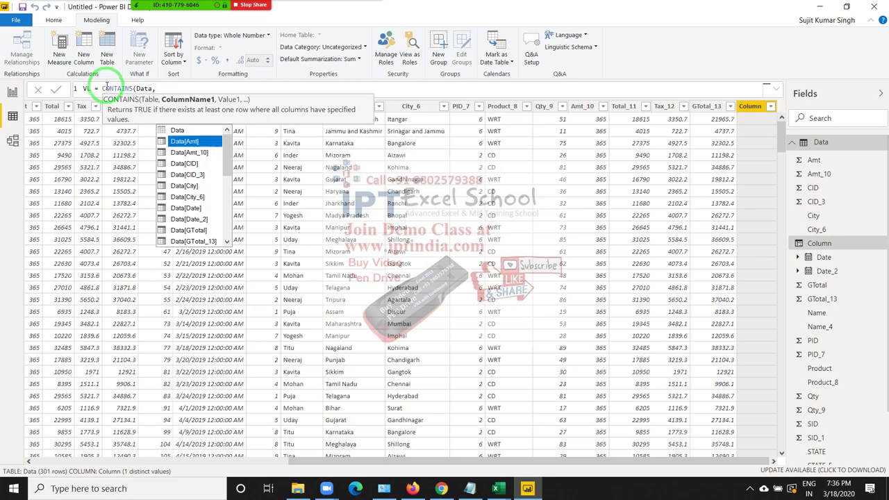
key(Down)
key(Down)
key(Down)
key(Down)
key(Down)
key(Down)
key(Down)
key(Down)
key(Down)
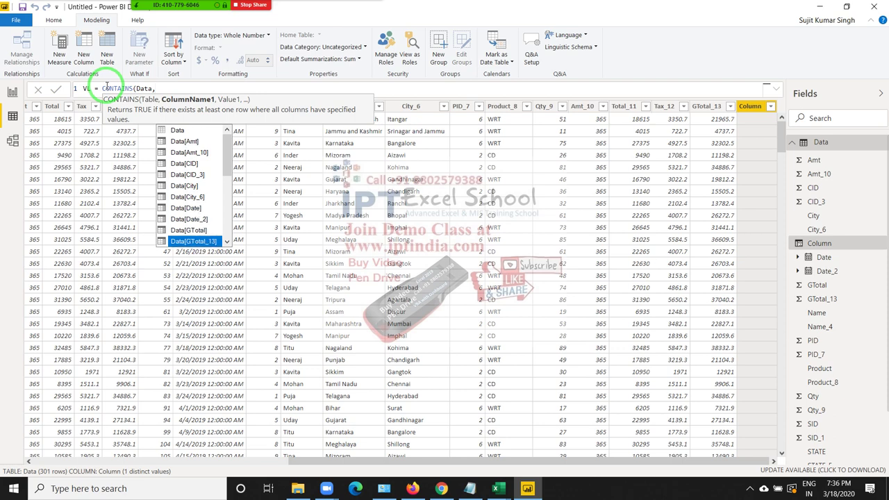
key(Down)
key(Down)
key(Down)
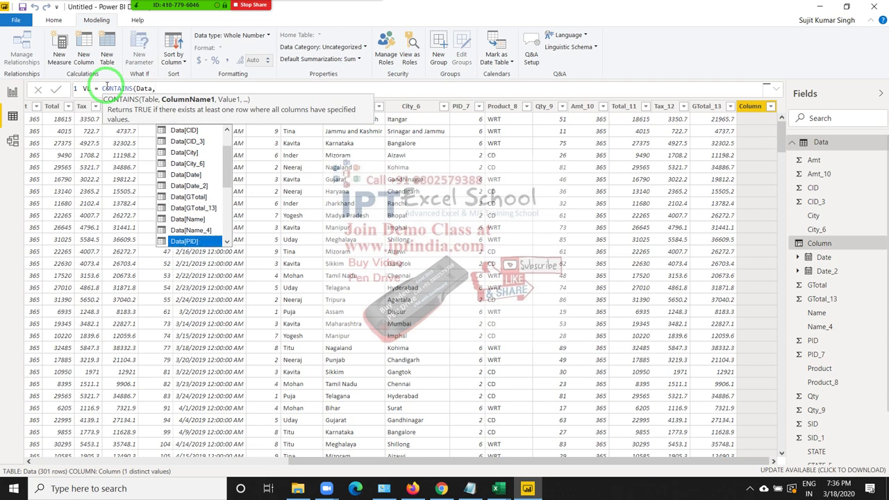
key(Up)
key(Up)
key(Tab)
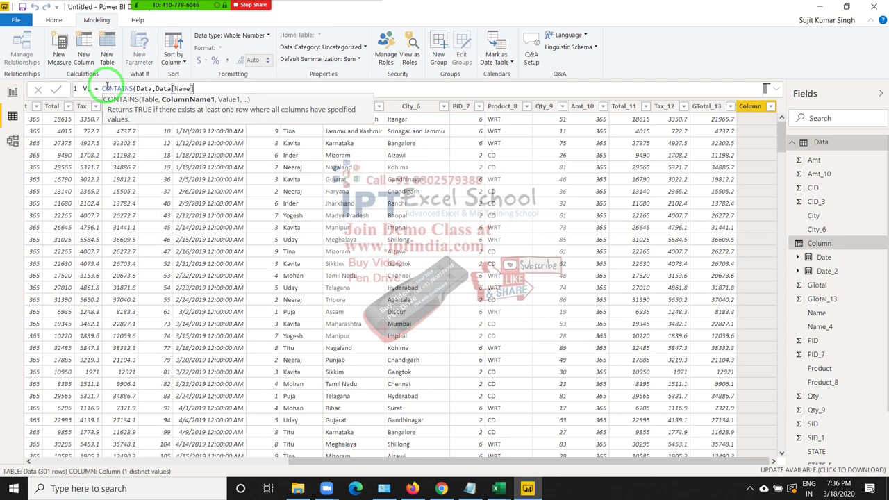
text(,)
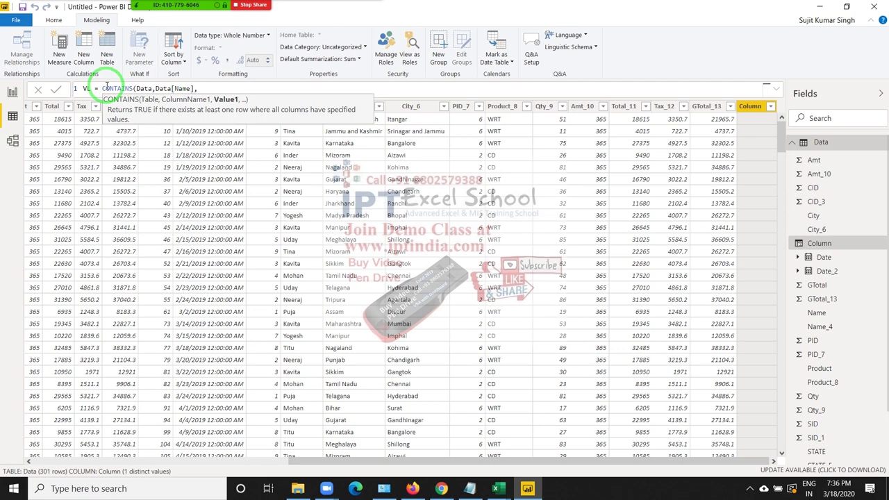
text("pU)
key(BackSpace)
key(BackSpace)
text(pUJ)
key(BackSpace)
key(BackSpace)
key(BackSpace)
key(Return)
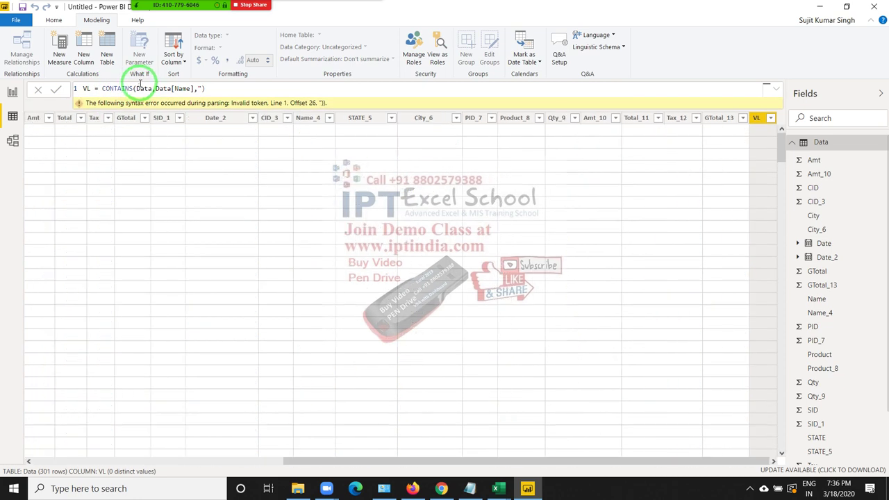
Complete the VL formula as CONTAINS(Data,Data[Name],"Puja") so every row shows True
click(199, 88)
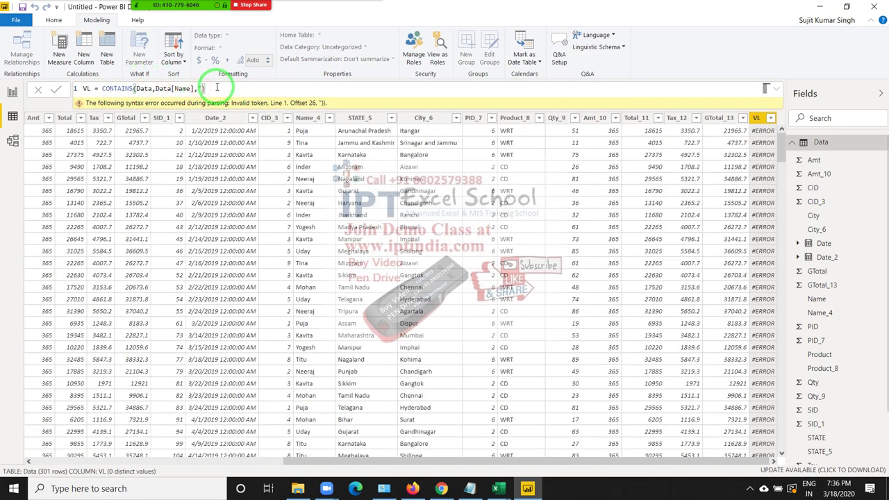
text(Puja)
text("))
key(Return)
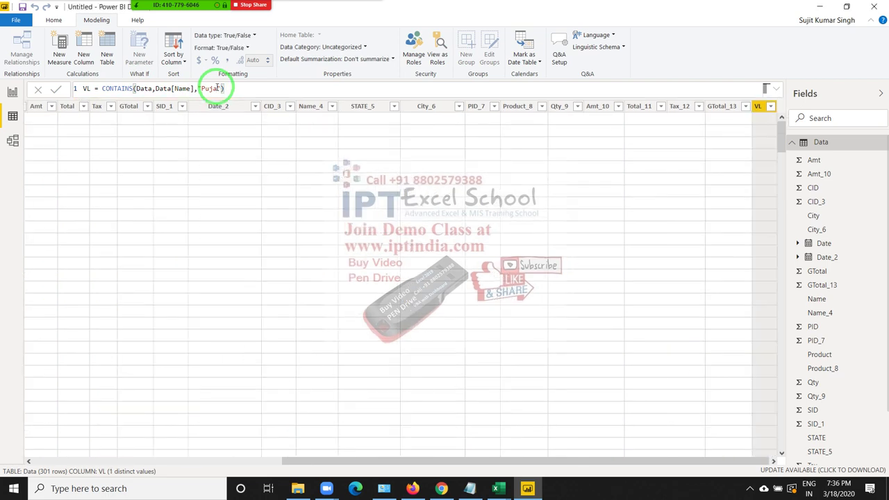
drag(219, 88, 401, 138)
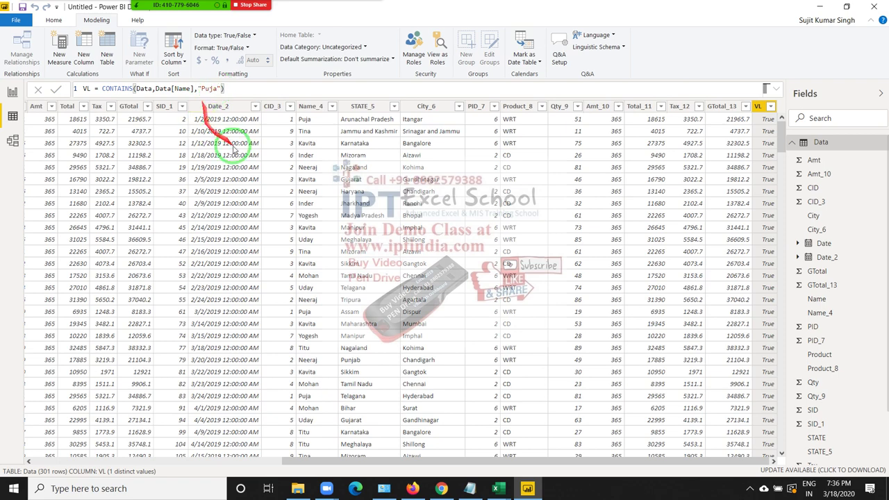
click(123, 89)
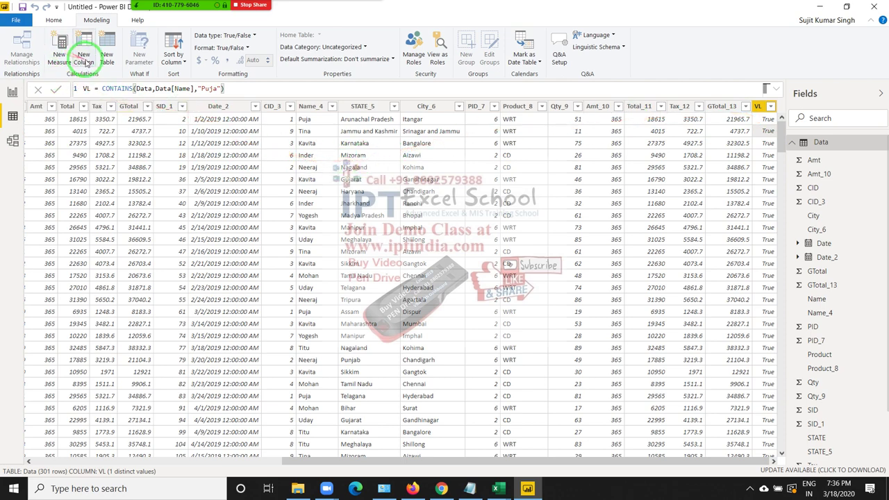
Try a Get Data import from an Excel workbook, opening the second Data workbook
click(53, 20)
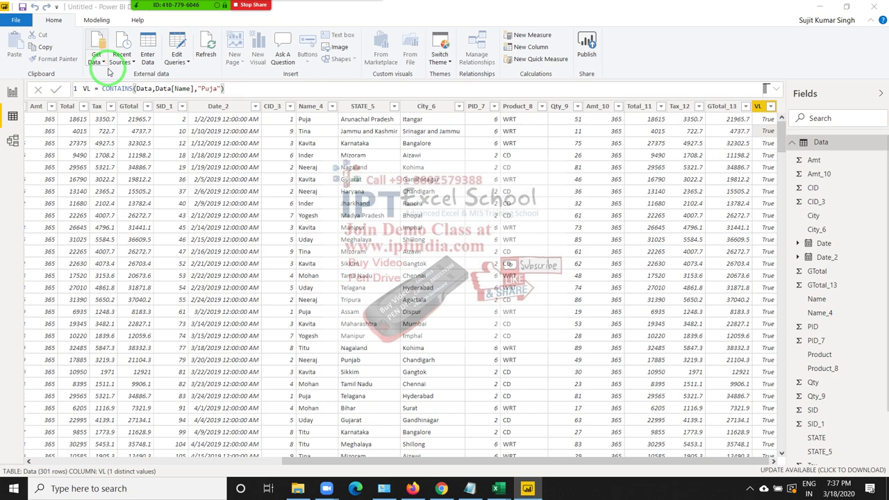
click(96, 49)
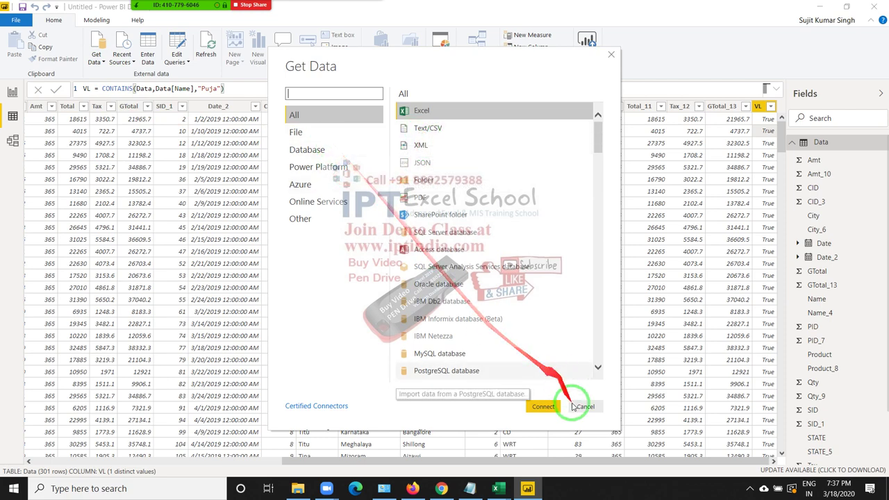
click(538, 408)
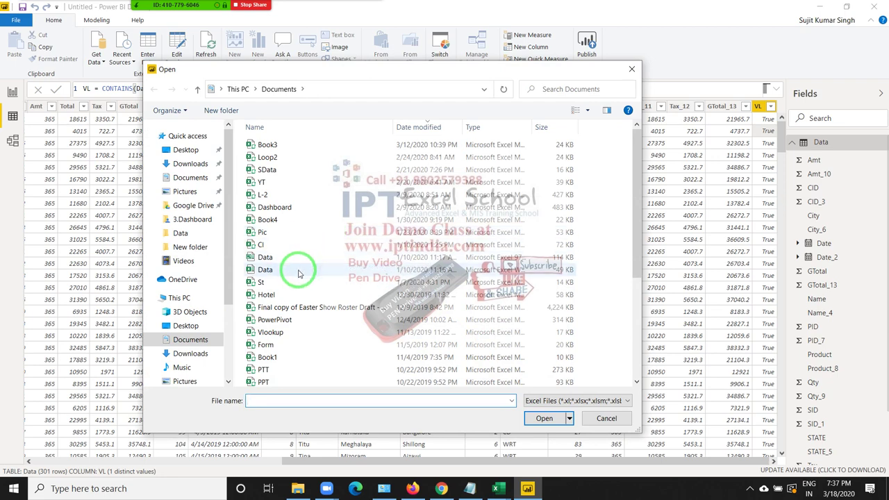
double_click(300, 271)
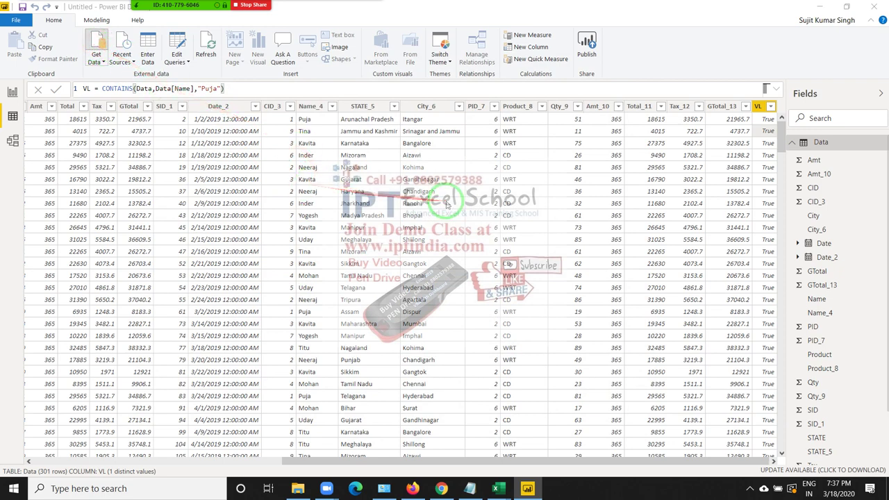
Start a Text/CSV import and browse to the MF folder on the Desktop
click(98, 59)
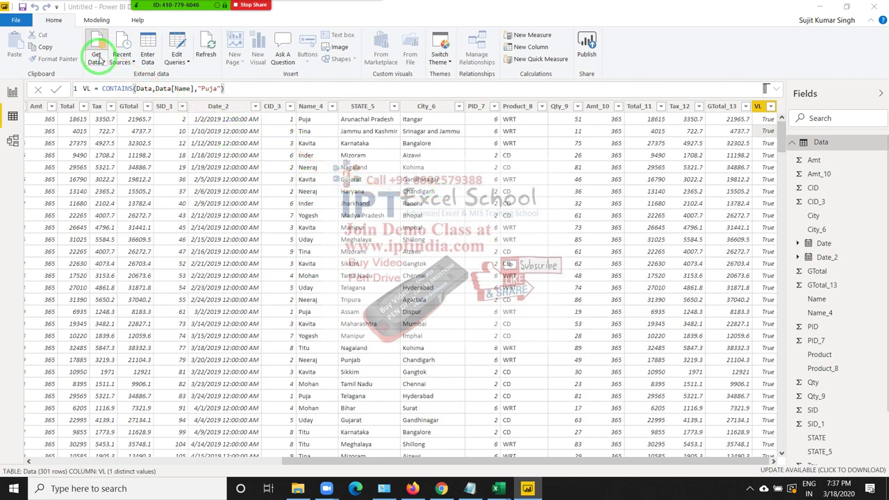
click(420, 129)
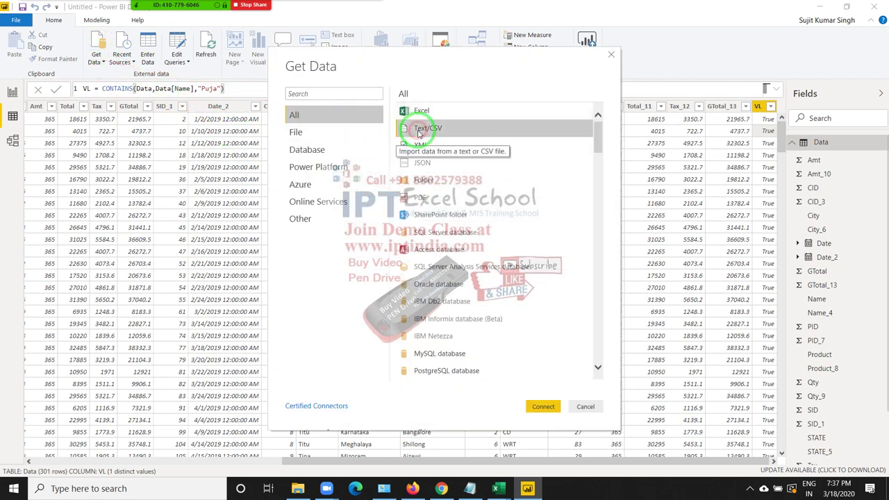
click(543, 406)
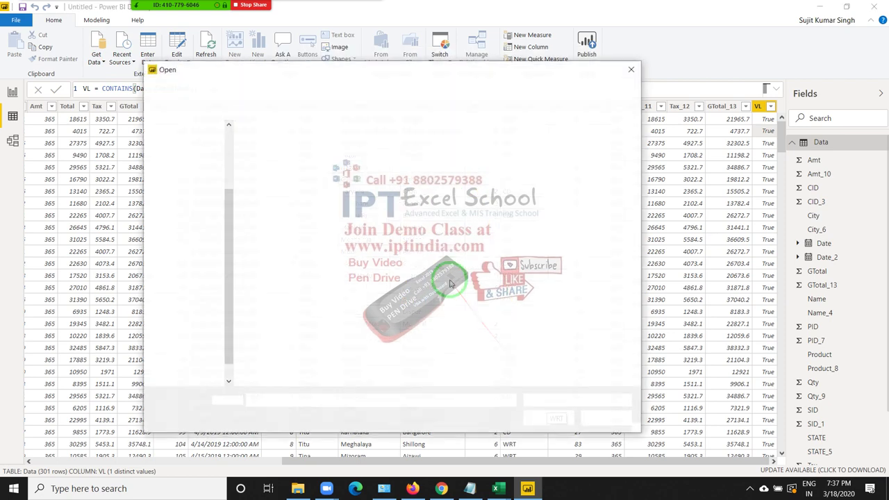
click(301, 146)
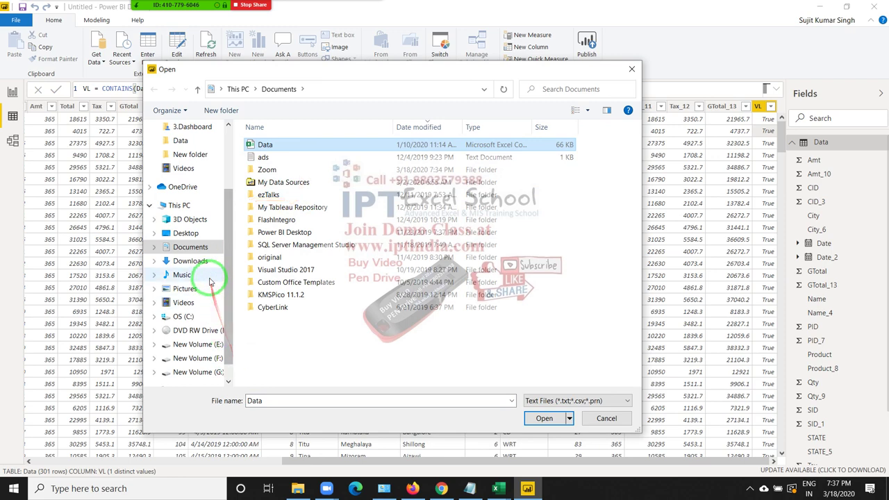
click(193, 233)
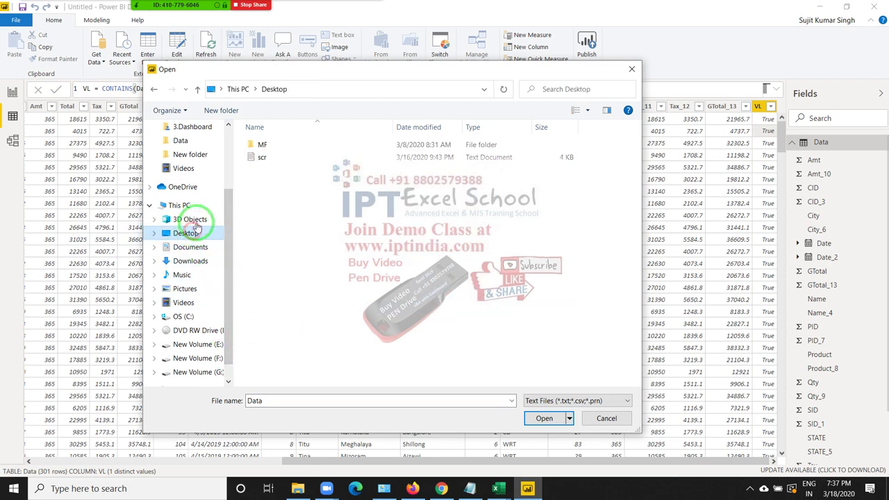
click(262, 145)
double_click(262, 145)
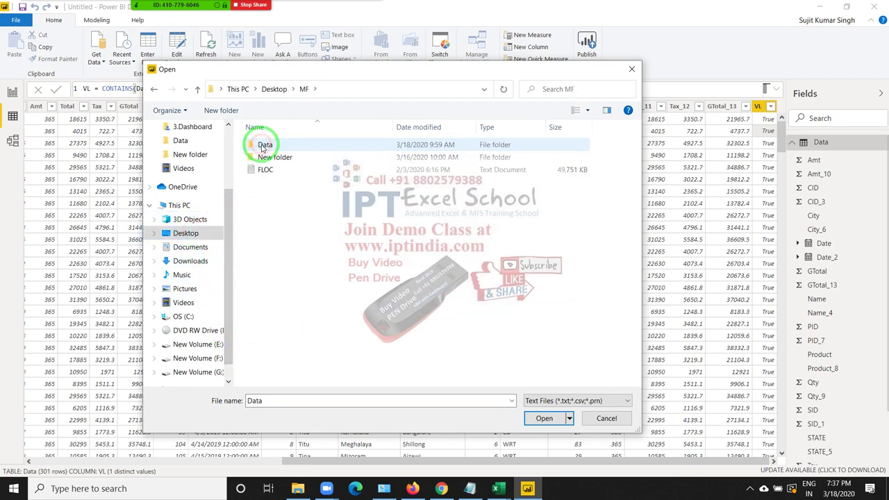
Open the Data text file from MF's New folder for import
click(266, 148)
double_click(267, 147)
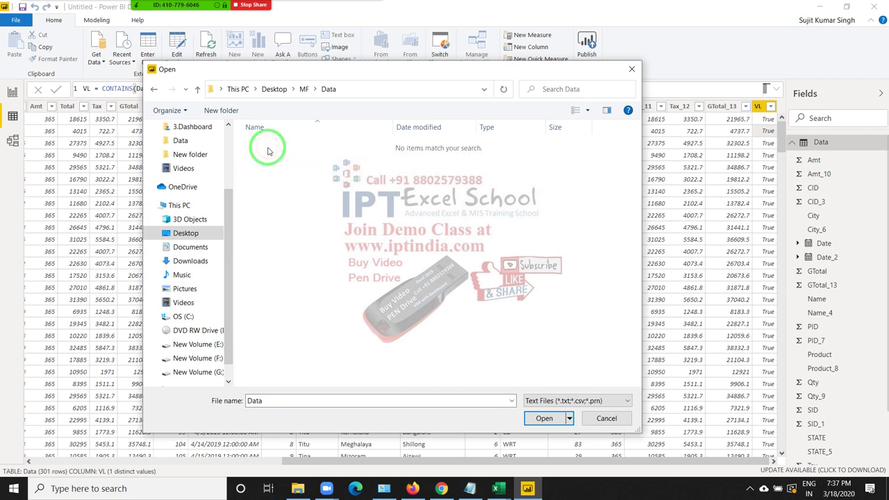
click(303, 89)
double_click(298, 157)
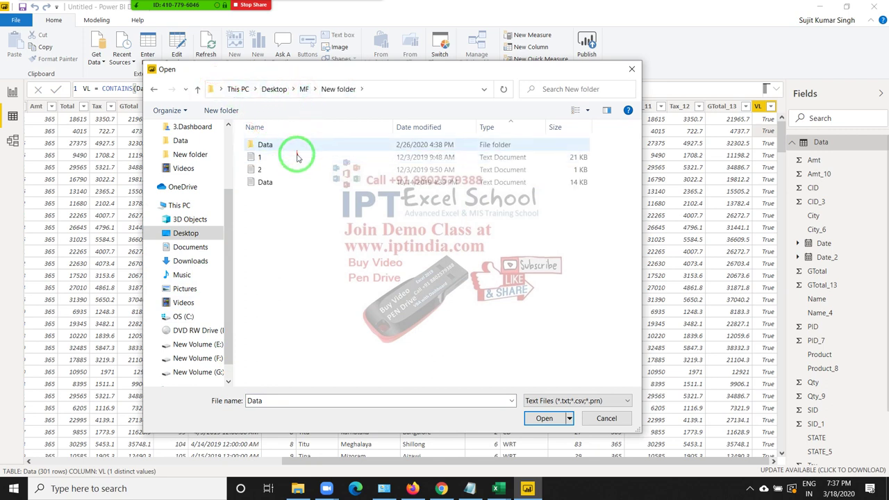
click(293, 182)
click(538, 418)
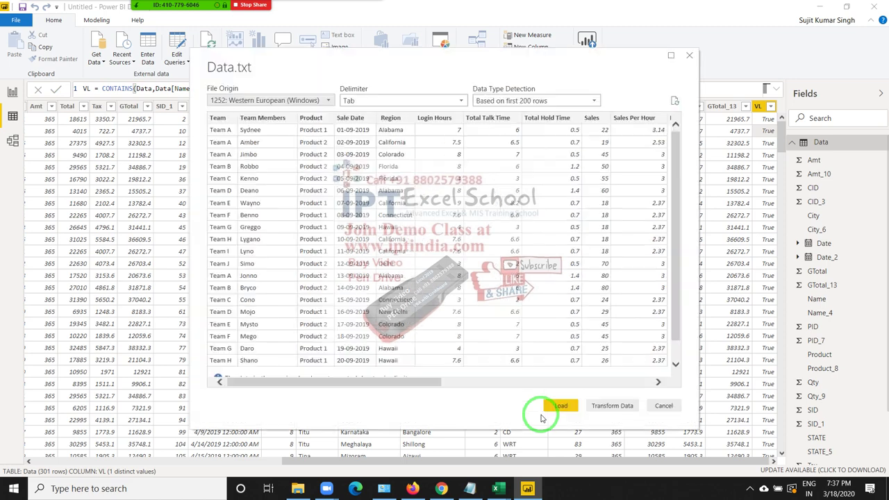
Load Data.txt as the new Data (2) table and reselect the VL column
click(559, 406)
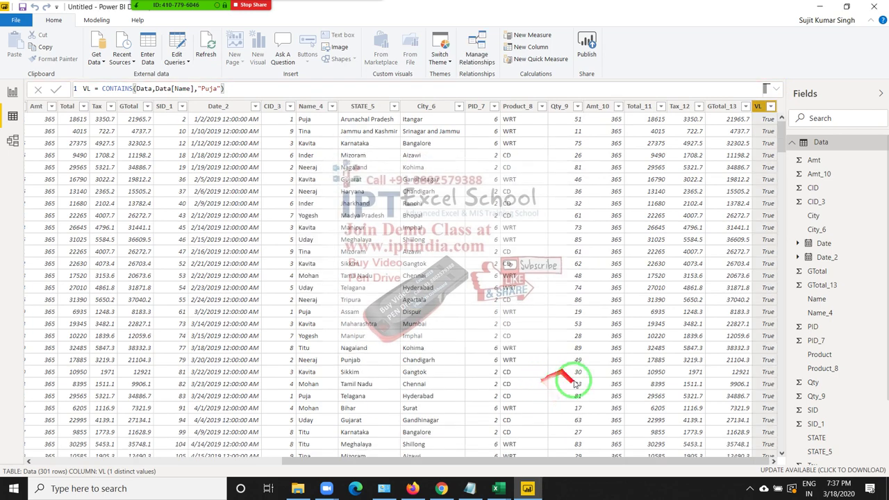
click(793, 143)
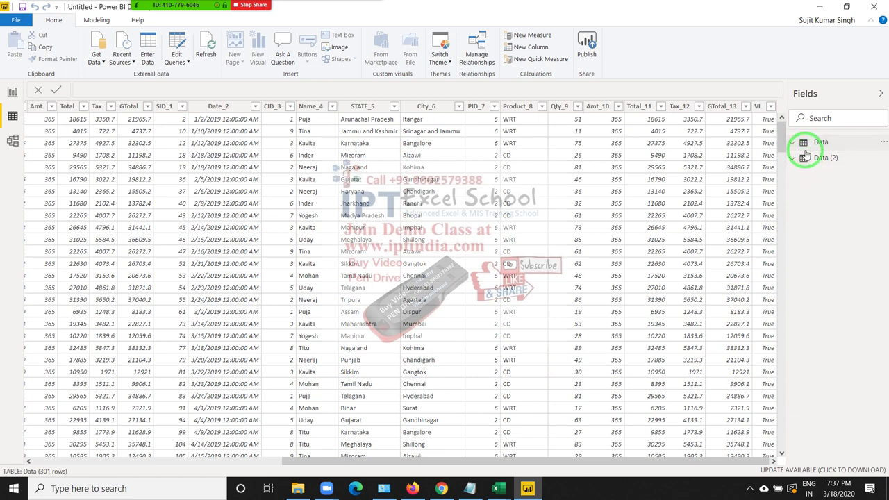
click(764, 106)
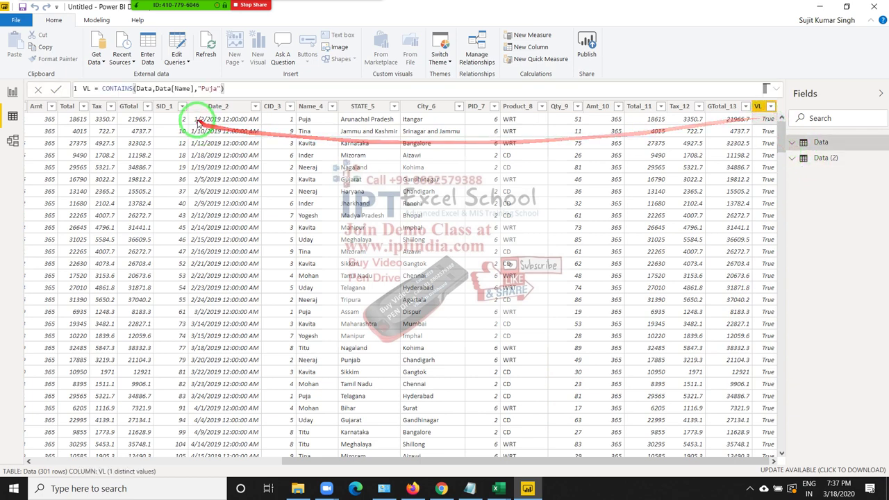
Begin rewriting the VL formula with 'Data (2)' as the CONTAINS table argument
click(236, 86)
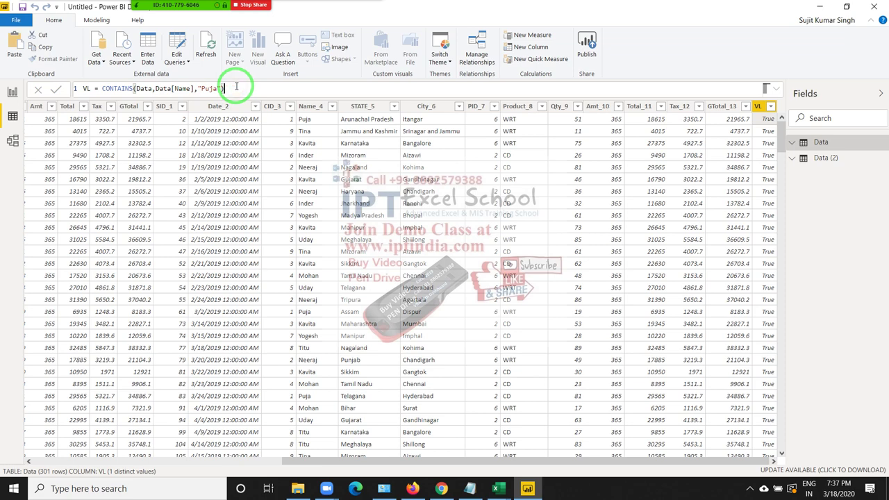
key(BackSpace)
key(BackSpace)
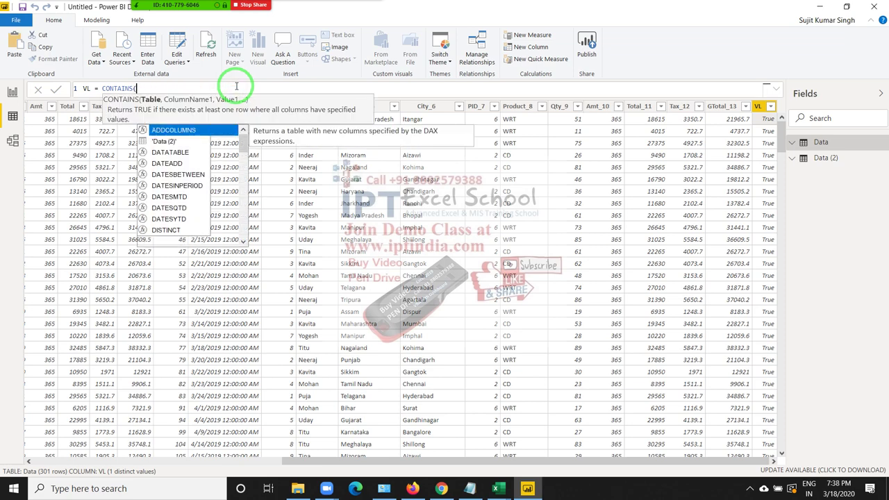
key(Down)
key(Down)
key(Down)
key(Down)
key(Down)
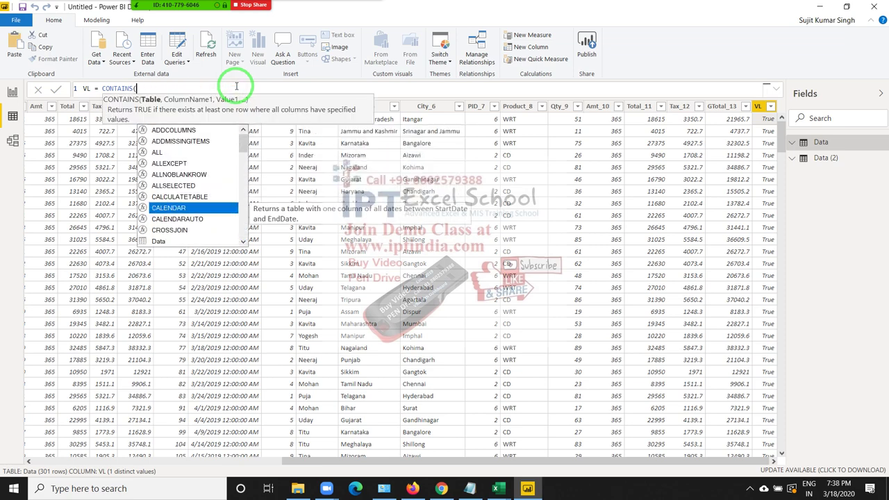
key(Down)
key(Down)
key(Down)
key(Down)
key(Down)
key(Tab)
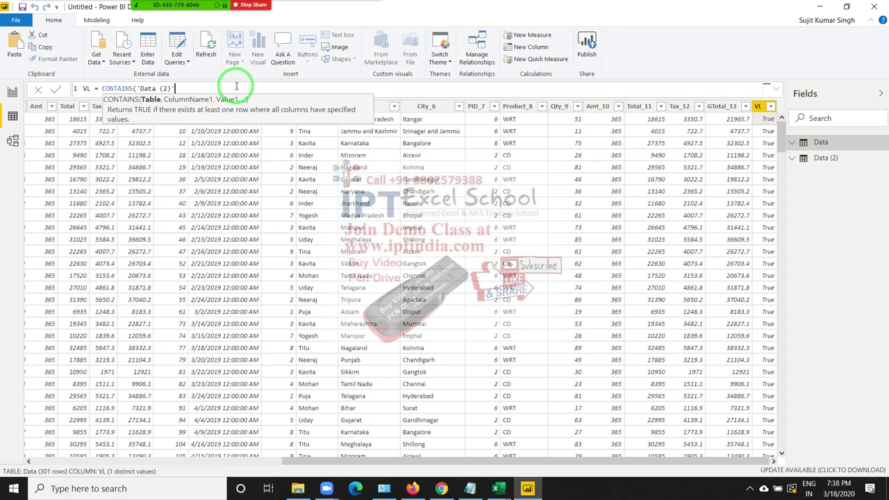
text(,)
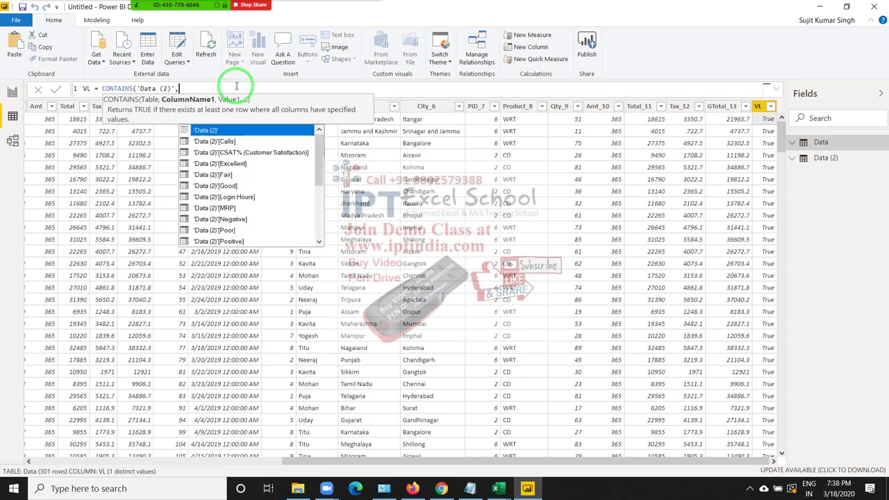
Browse the 'Data (2)' column suggestions, then cancel so VL stays CONTAINS(Data,Data[Name],"Puja")
key(Down)
key(Down)
key(Down)
key(Down)
key(Down)
key(Down)
key(Down)
key(Down)
key(Down)
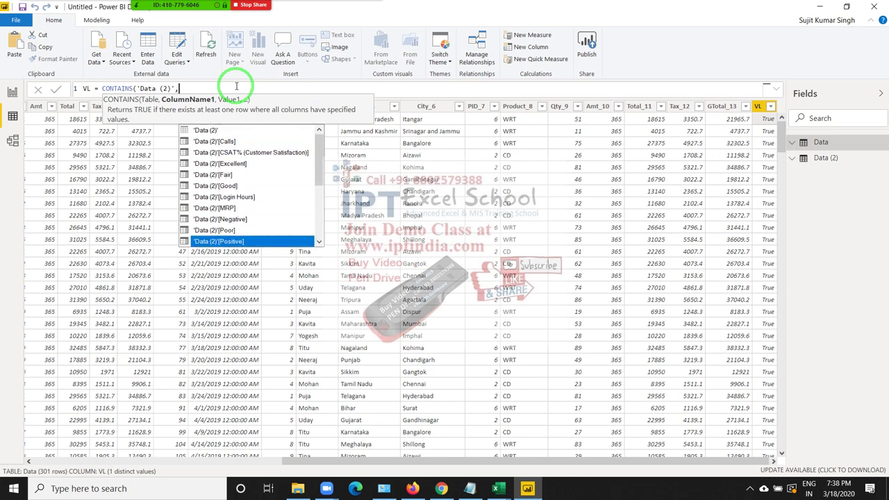
key(Down)
key(Up)
key(Up)
key(Up)
key(Up)
key(Down)
key(Down)
key(Down)
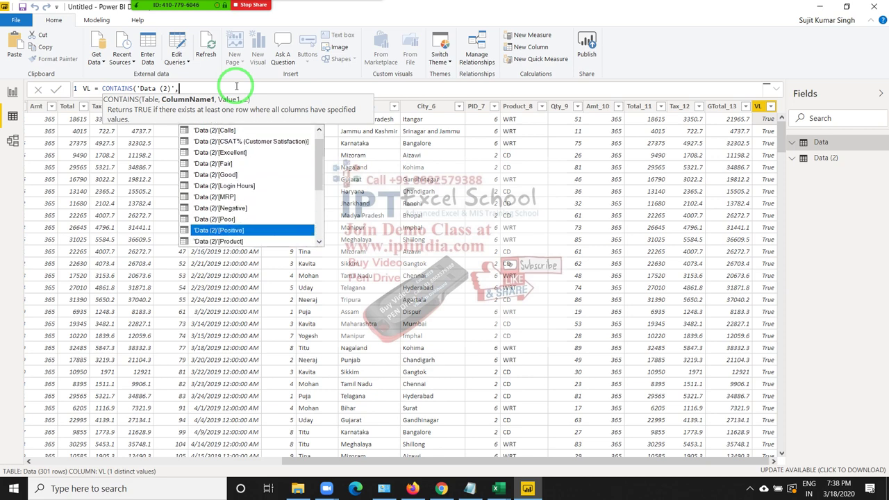
key(Down)
key(Down)
key(Down)
key(Up)
key(Down)
key(Down)
key(Down)
key(Down)
key(Down)
key(Down)
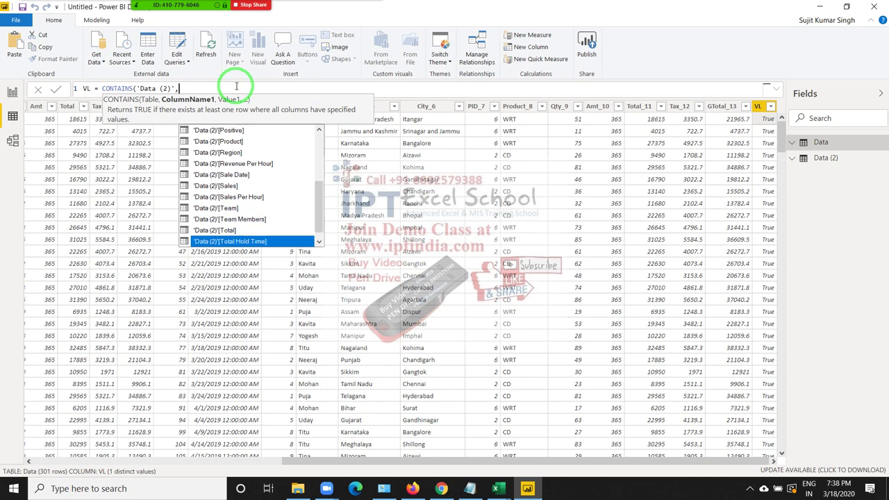
key(Down)
key(Up)
key(Up)
key(Up)
key(Up)
key(Up)
key(Up)
key(Up)
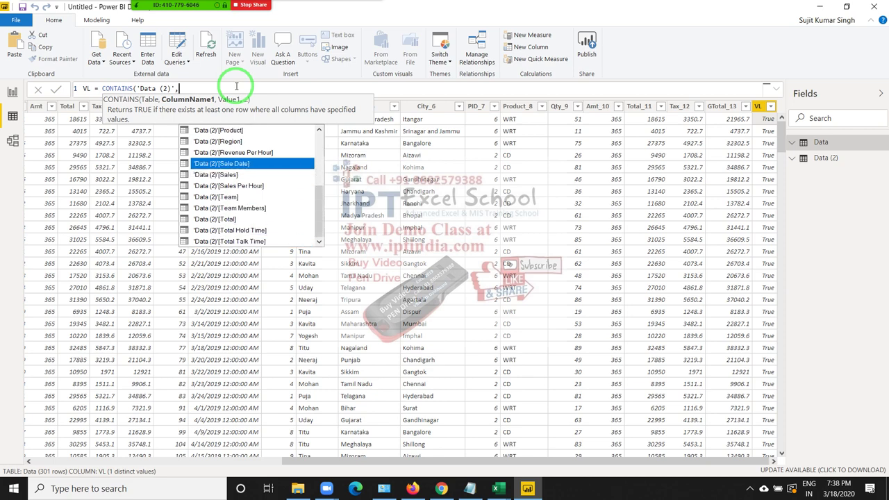
key(Up)
key(Up)
key(Up)
key(Up)
key(Up)
key(Up)
key(Up)
key(Up)
key(Up)
key(Up)
key(Up)
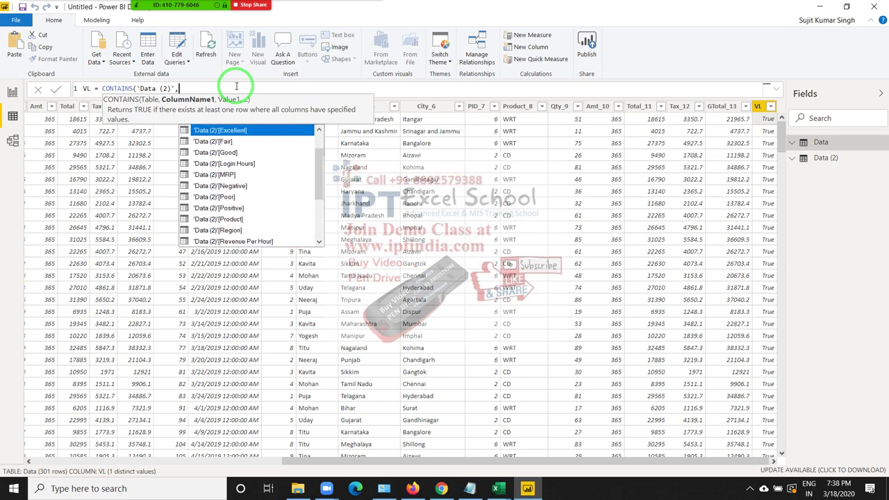
key(Up)
key(Up)
key(Up)
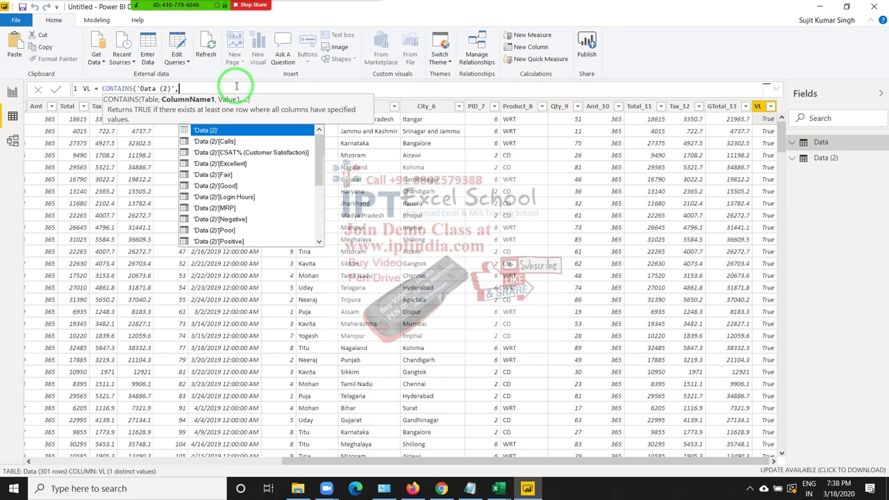
key(Down)
key(Down)
key(Up)
key(Up)
key(Down)
key(Down)
key(Down)
key(Down)
key(Down)
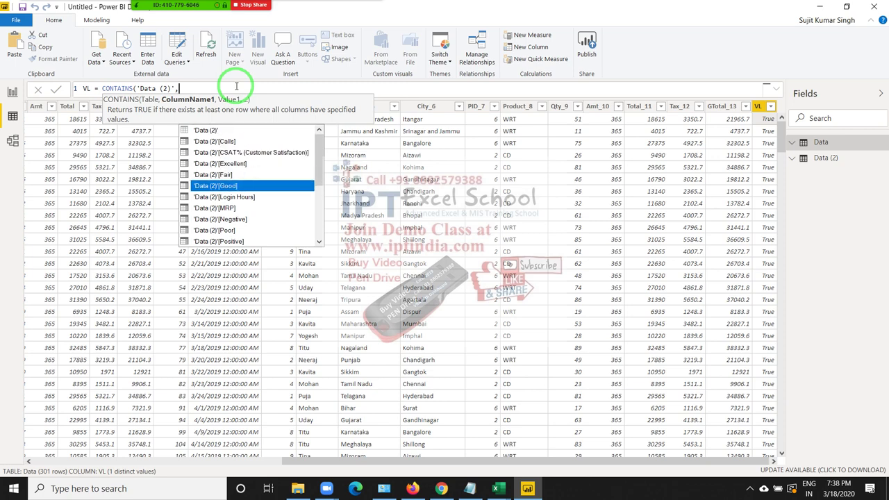
key(Down)
key(Down)
key(Down)
key(Down)
key(Down)
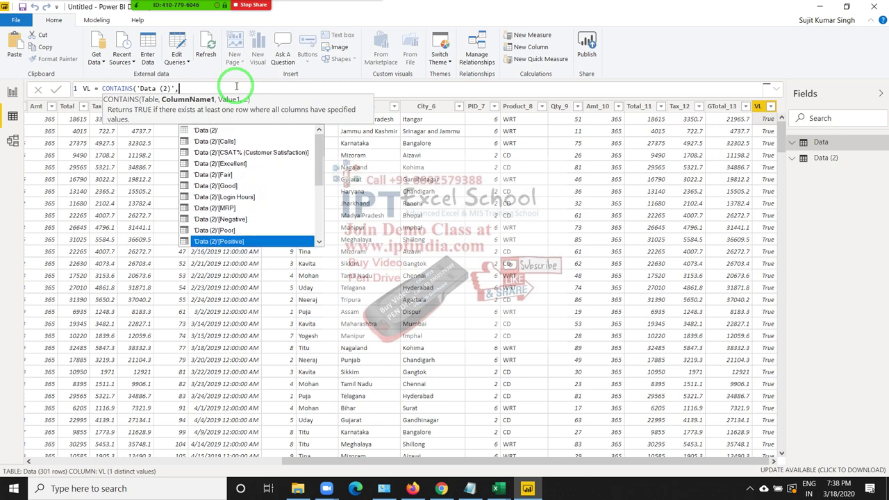
key(Down)
key(Down)
key(Down)
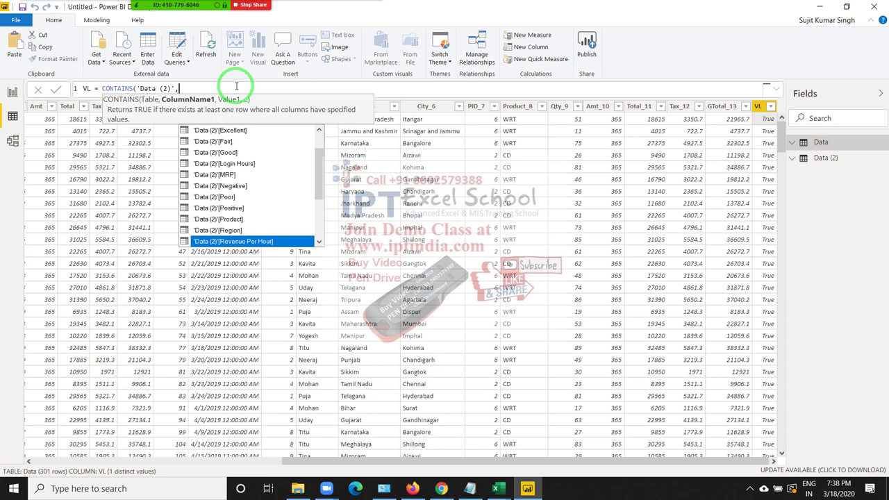
key(Down)
key(Down)
key(Down)
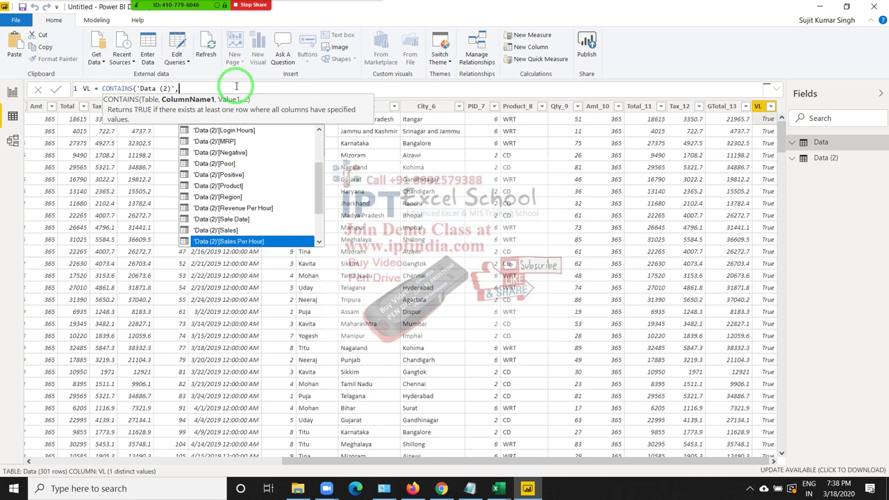
key(Down)
key(Down)
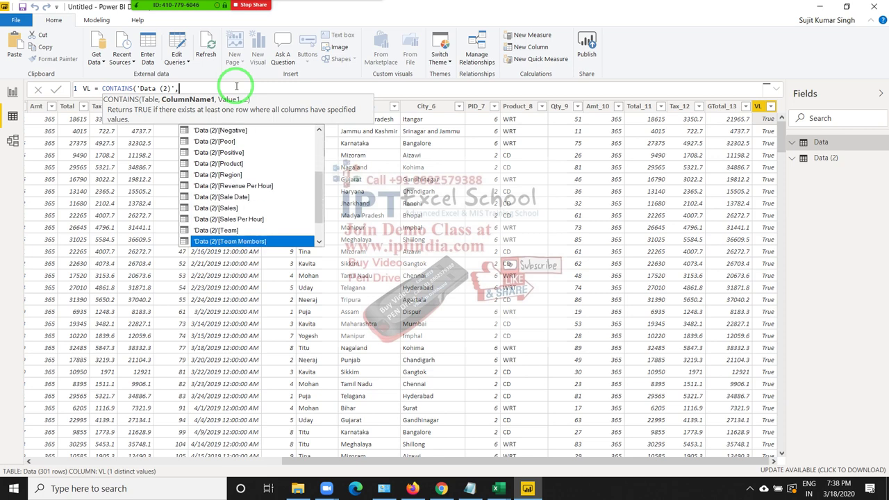
key(Down)
key(Down)
key(Down)
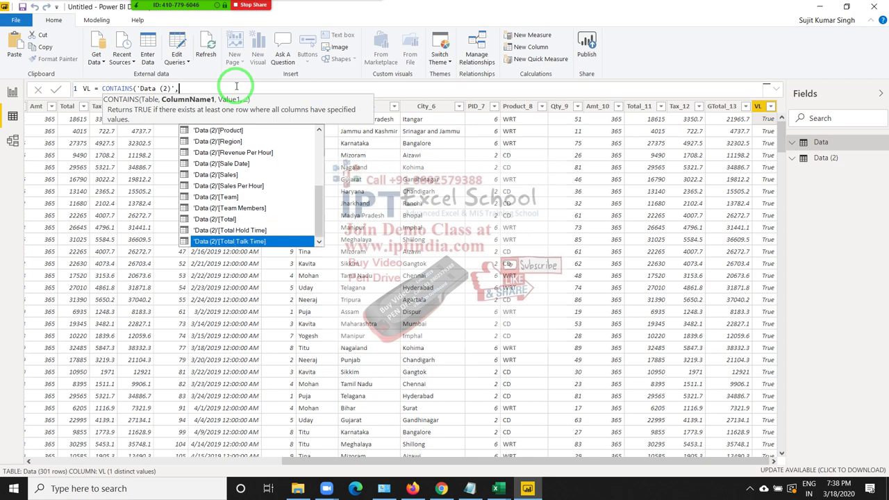
key(Escape)
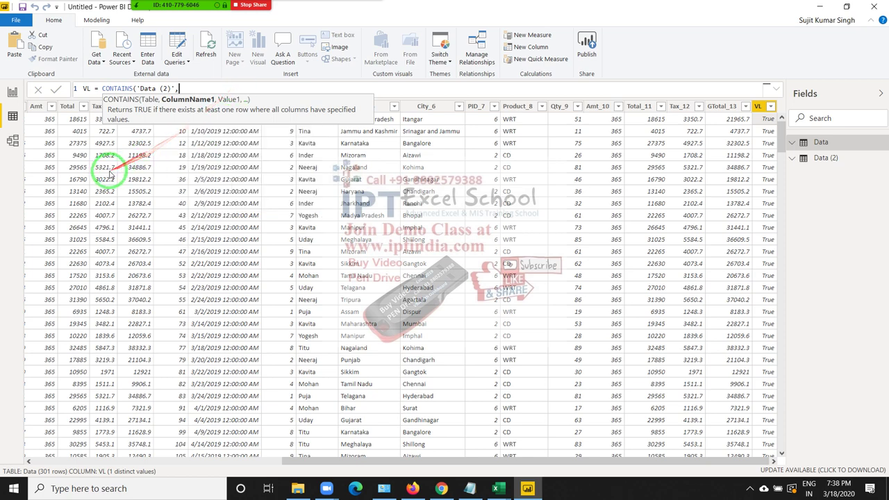
key(Escape)
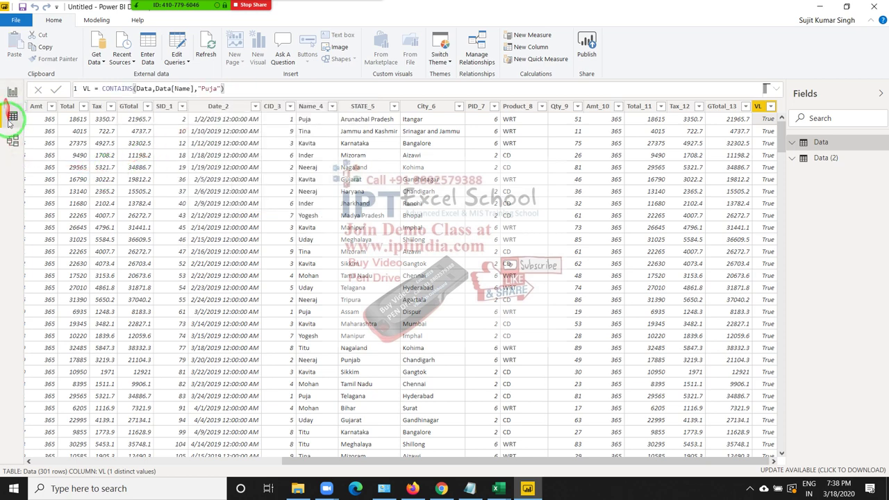
Display the Data (2) table's 131 rows, selecting its Region and Excellent columns
click(817, 161)
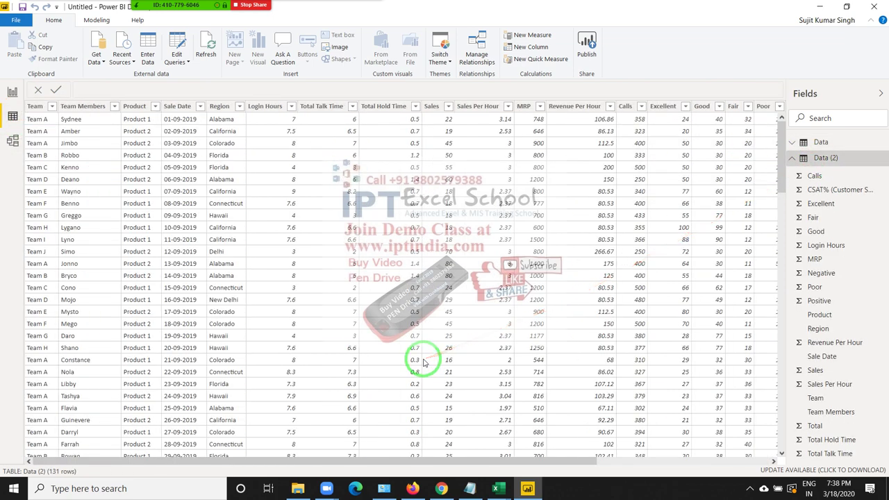
click(215, 212)
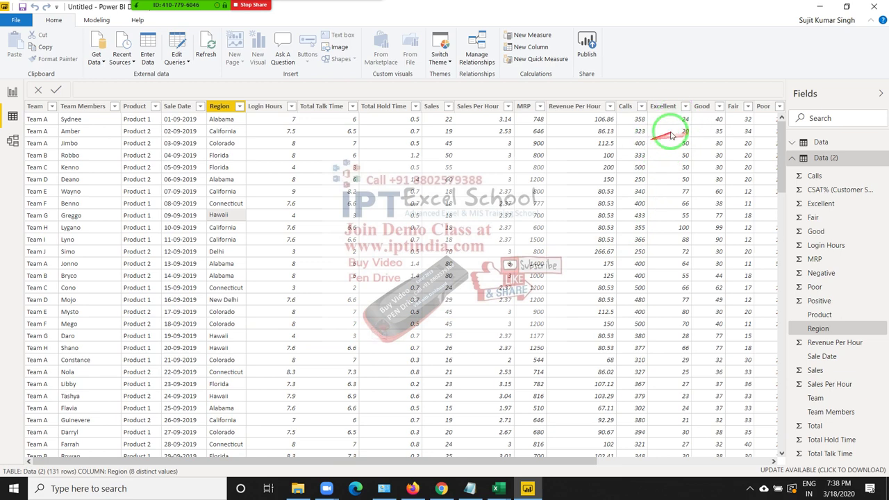
click(667, 113)
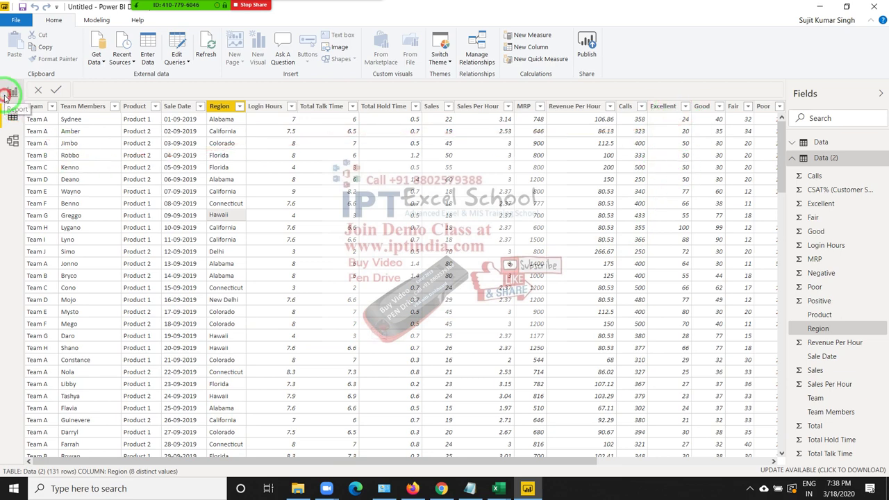
click(12, 93)
click(12, 115)
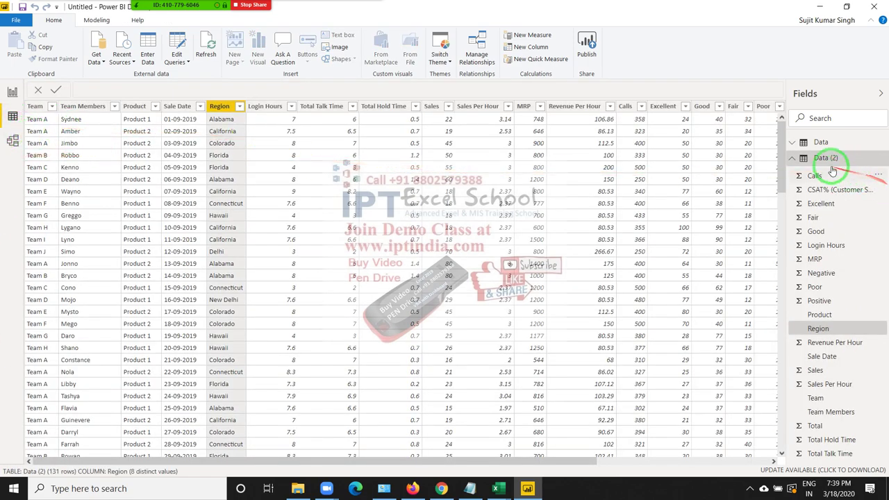
Show the Data table's 301 rows, scroll across to the VL column and hide the Fields pane
click(806, 144)
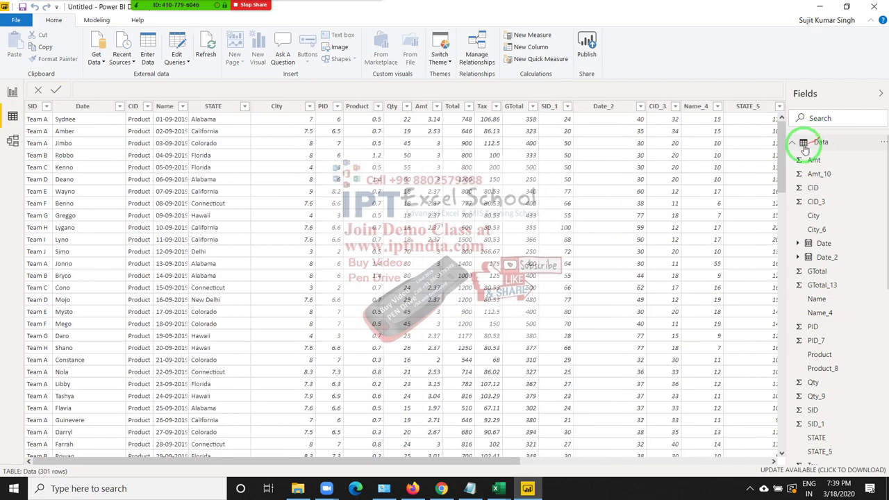
drag(764, 144, 227, 137)
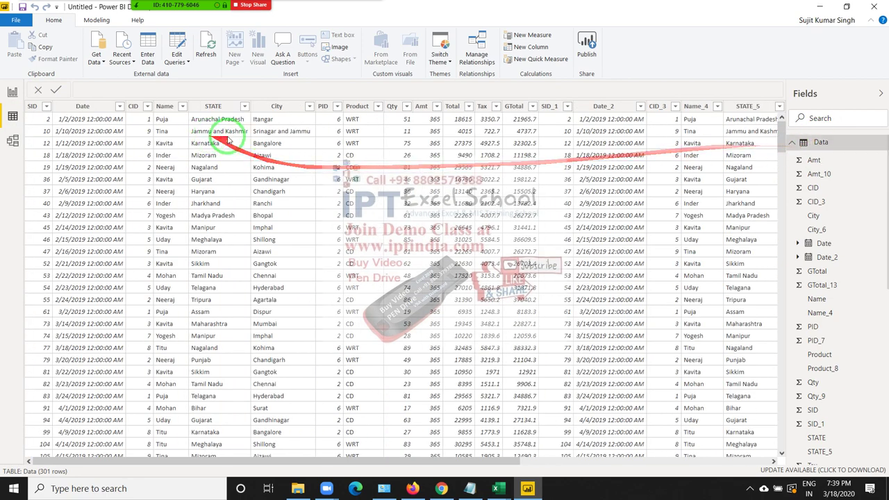
click(823, 142)
click(750, 136)
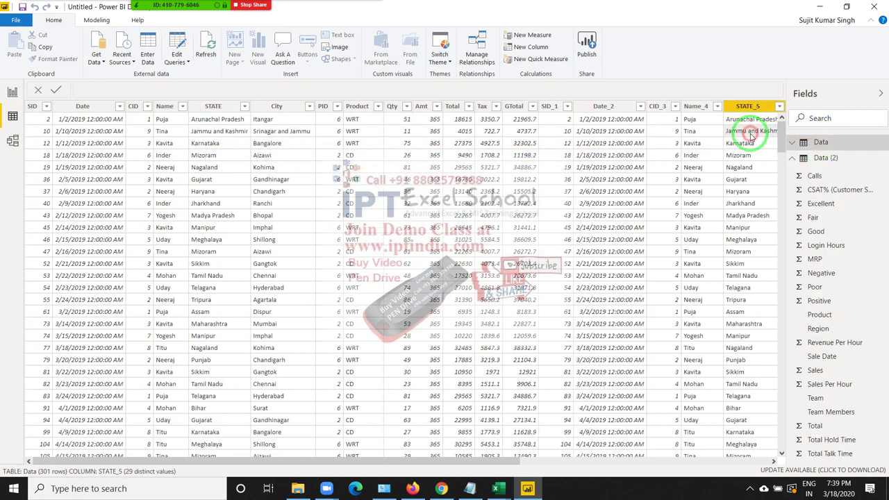
click(750, 135)
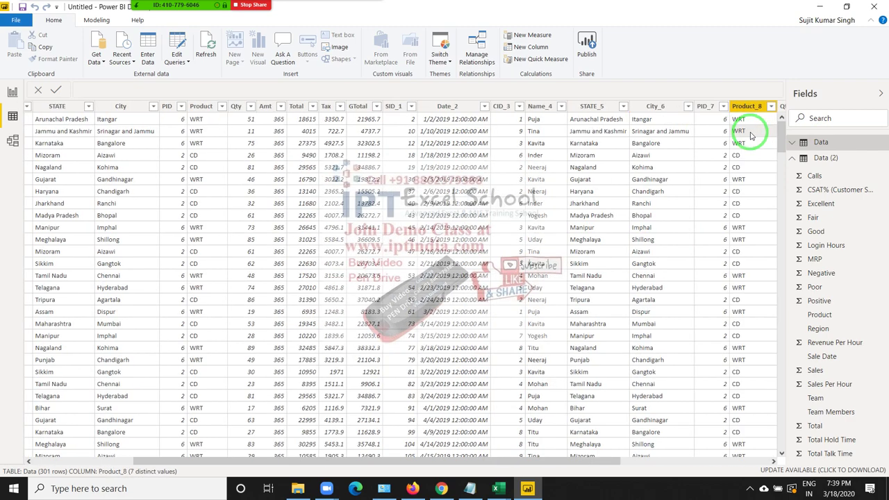
key(Tab)
key(Tab)
key(Tab)
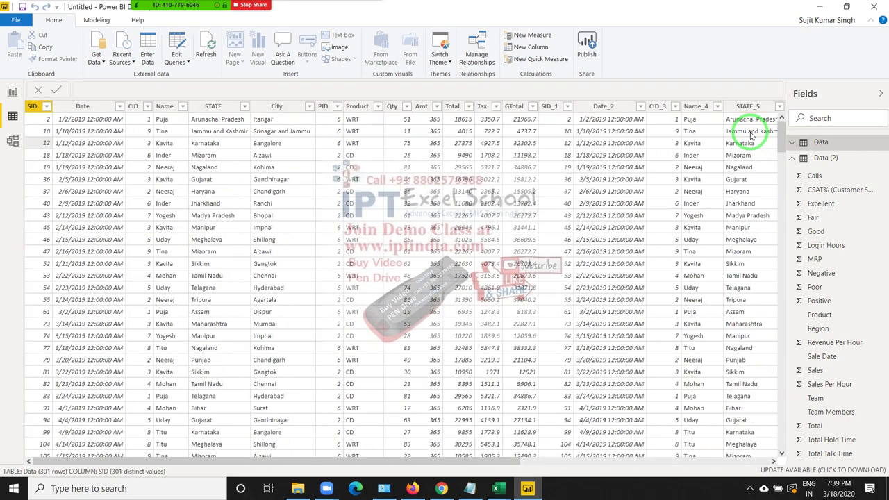
key(Tab)
key(Tab)
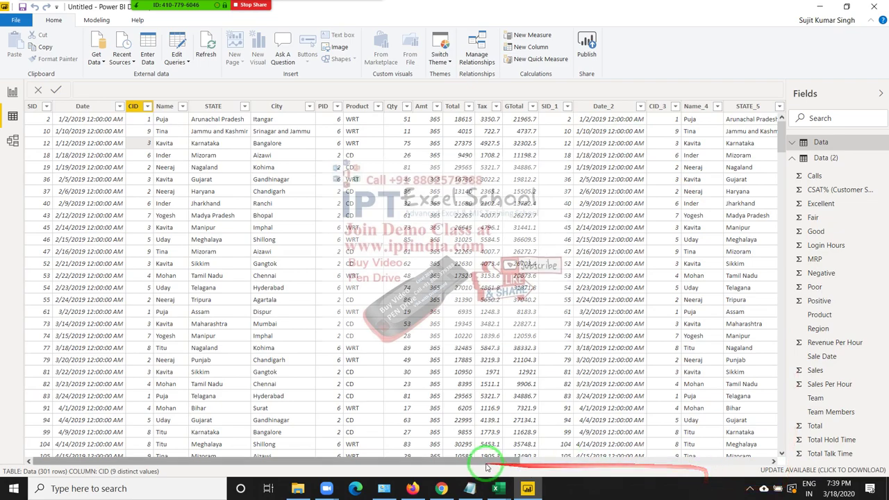
mouse_move(486, 461)
mouse_down()
mouse_move(858, 464)
mouse_move(870, 454)
mouse_up()
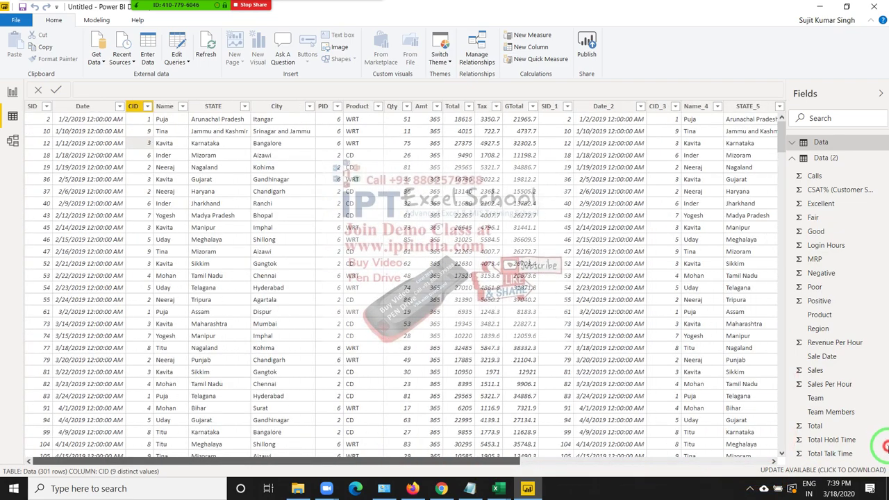
mouse_move(514, 461)
mouse_down()
mouse_move(627, 464)
mouse_move(746, 484)
mouse_move(754, 476)
mouse_up()
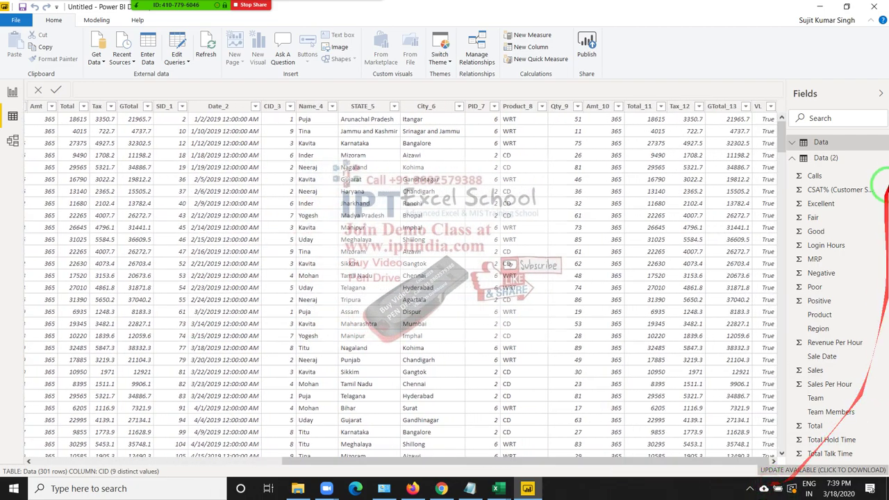
click(882, 95)
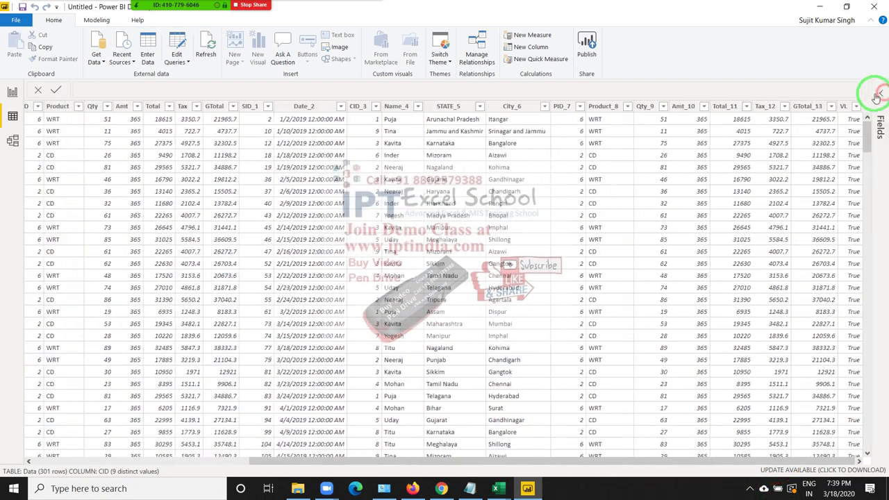
Cut the VL formula back to CONTAINS( and insert 'Data (2)' as its table
click(843, 107)
click(248, 86)
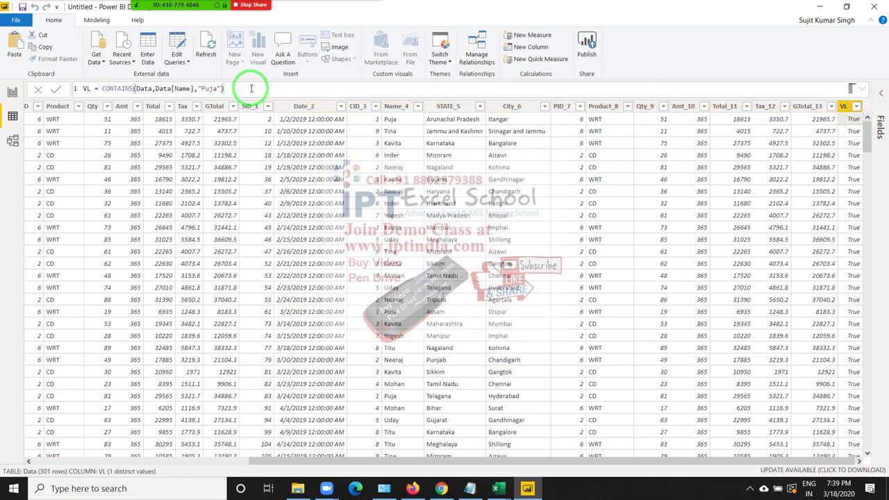
key(BackSpace)
key(BackSpace)
key(BackSpace)
key(BackSpace)
key(BackSpace)
key(BackSpace)
key(BackSpace)
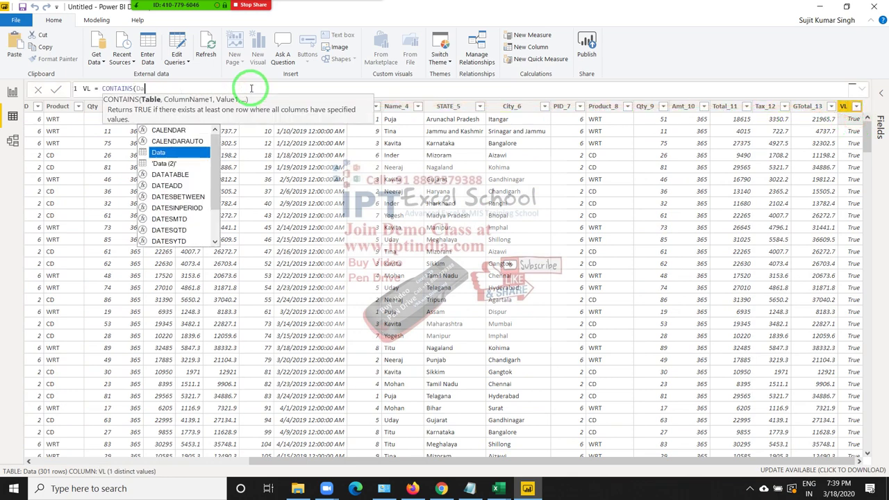
text(date)
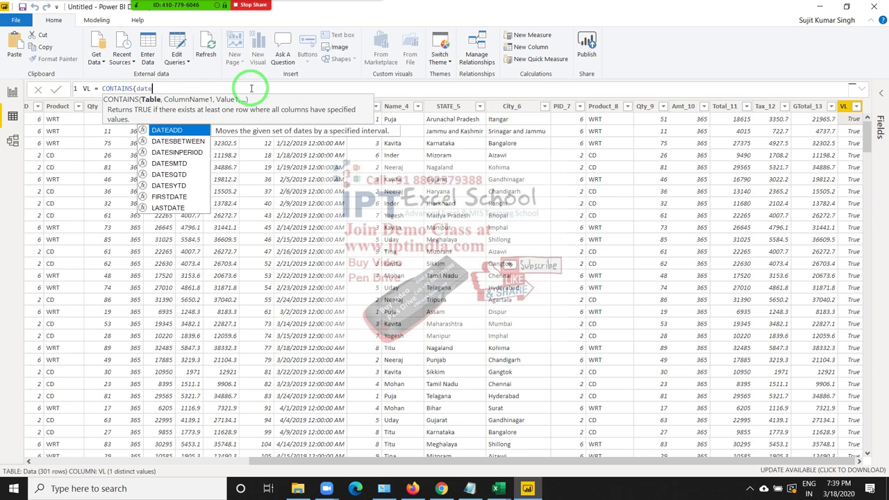
key(Down)
key(Down)
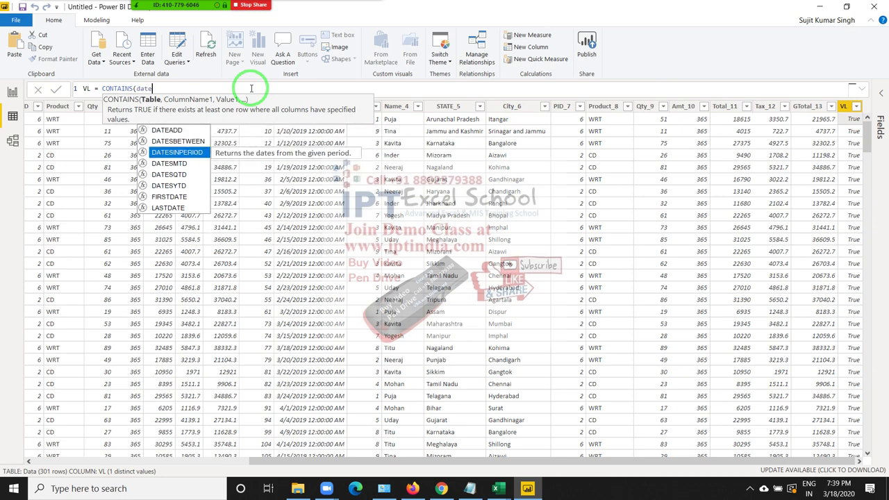
key(BackSpace)
key(Down)
key(Tab)
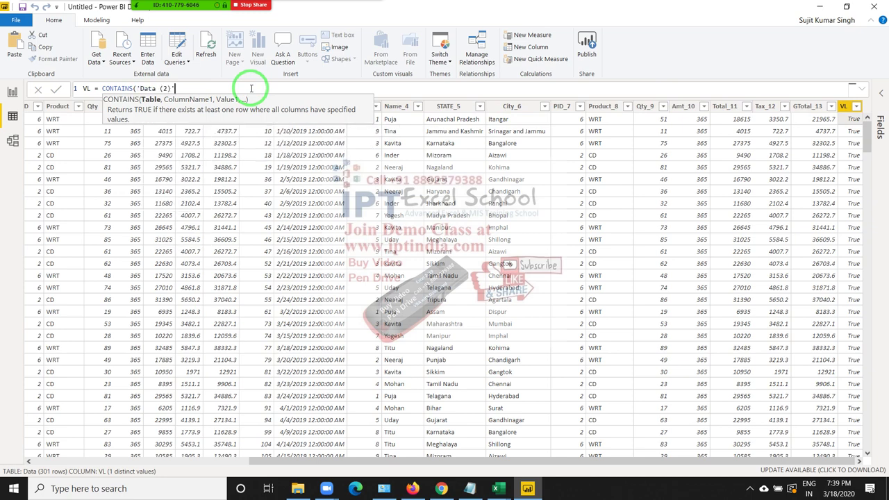
Finish VL as CONTAINS('Data (2)','Data (2)'[Excellent],Data[Qty]) and commit it
text(,exc)
key(Tab)
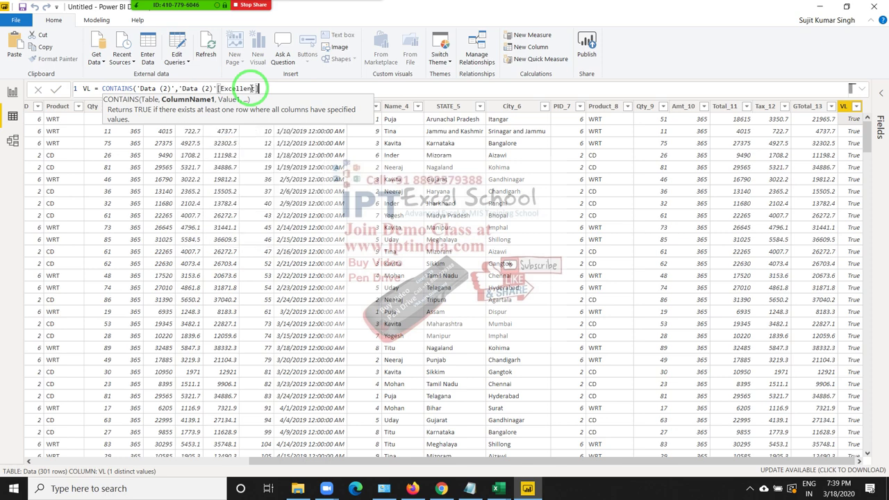
text(,)
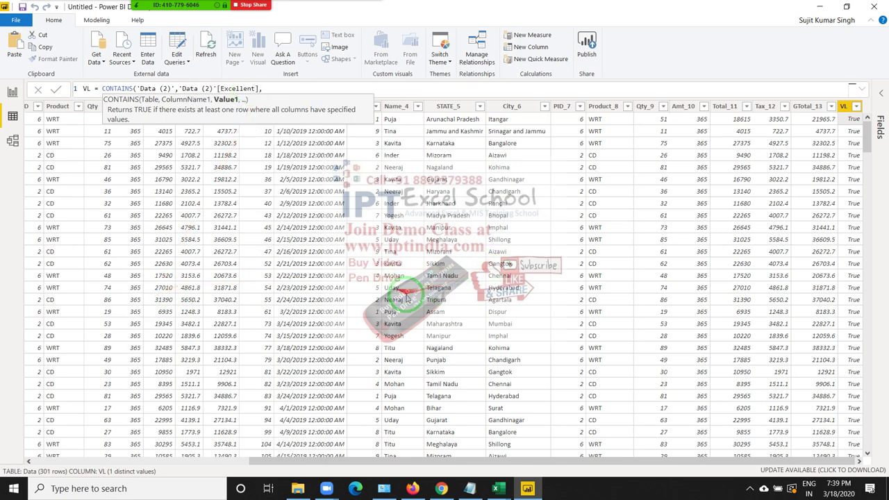
mouse_move(430, 297)
mouse_down()
mouse_move(609, 220)
mouse_move(645, 113)
mouse_up()
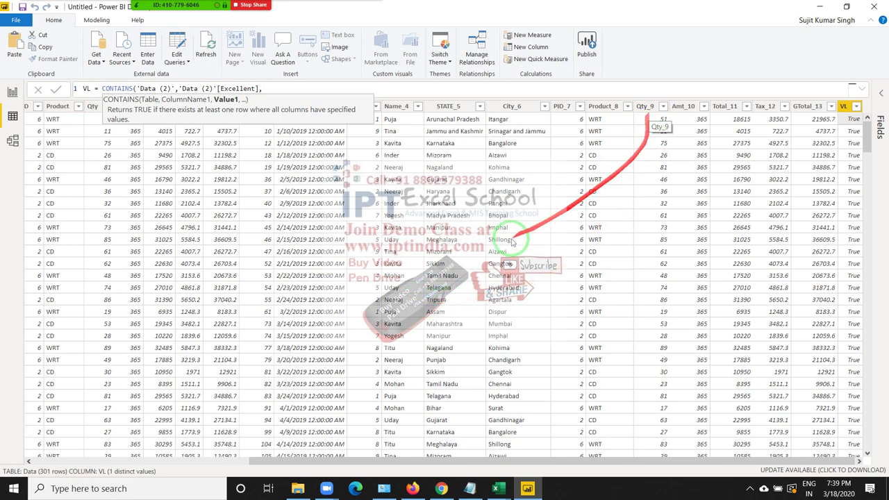
text(qty)
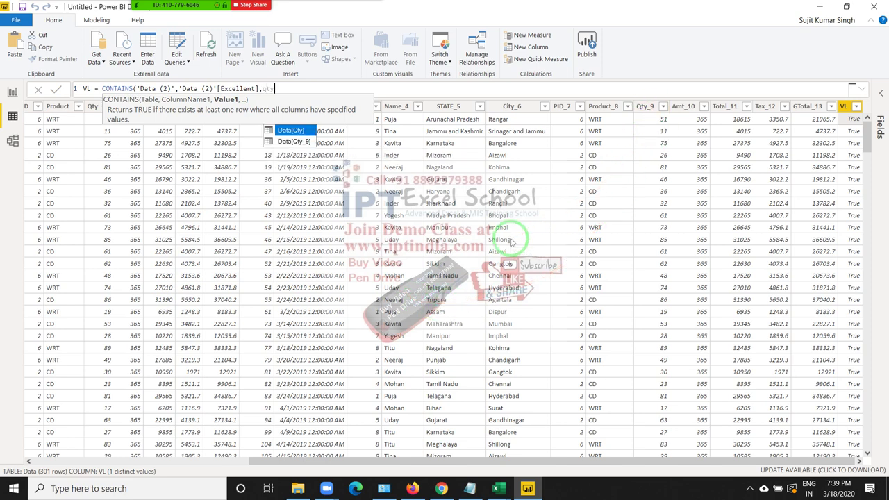
key(Tab)
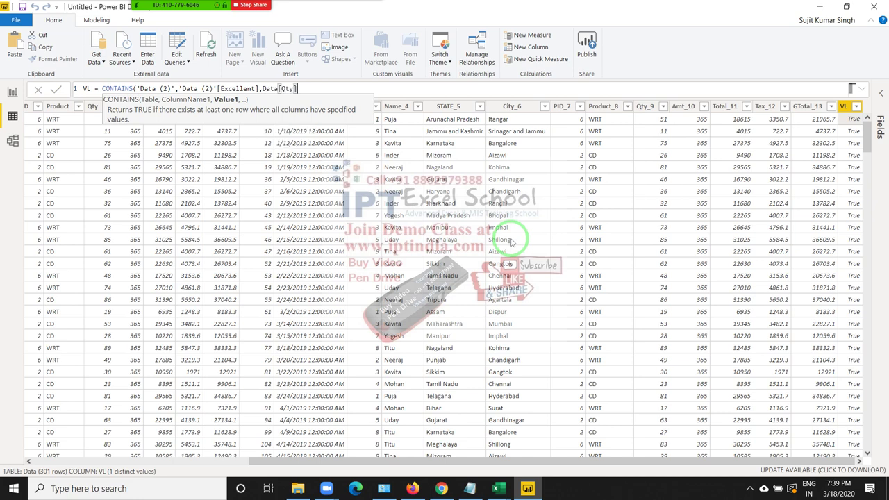
text())
key(Return)
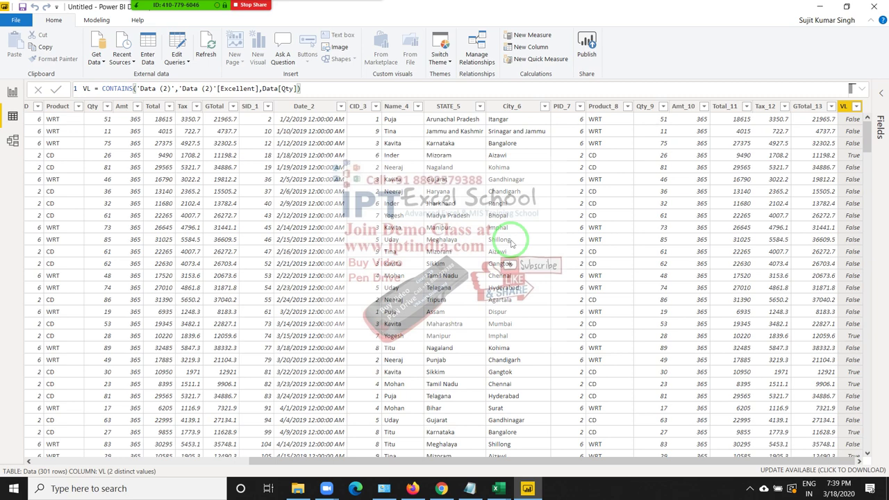
Check the True/False VL results against individual Qty_9 values, then reselect VL
click(855, 381)
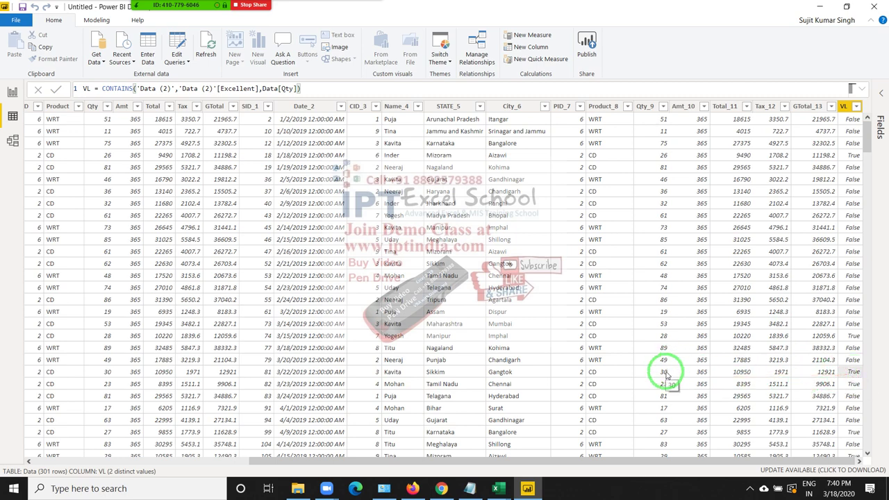
click(666, 374)
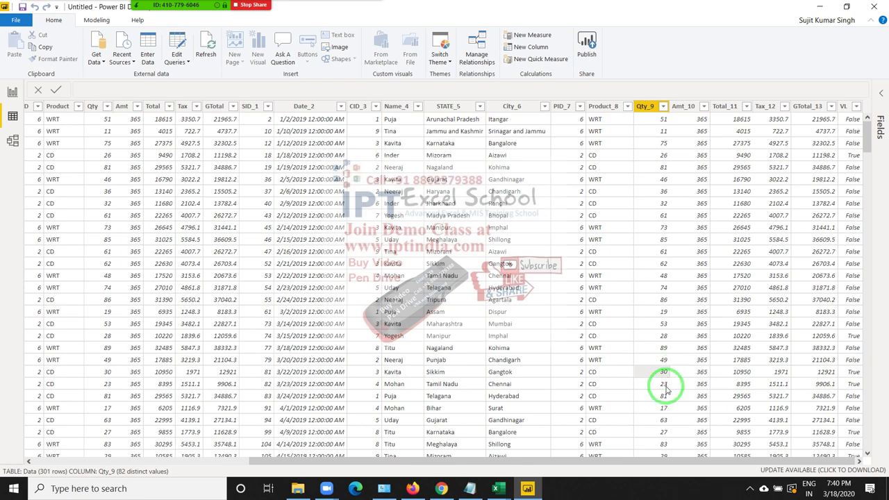
click(671, 383)
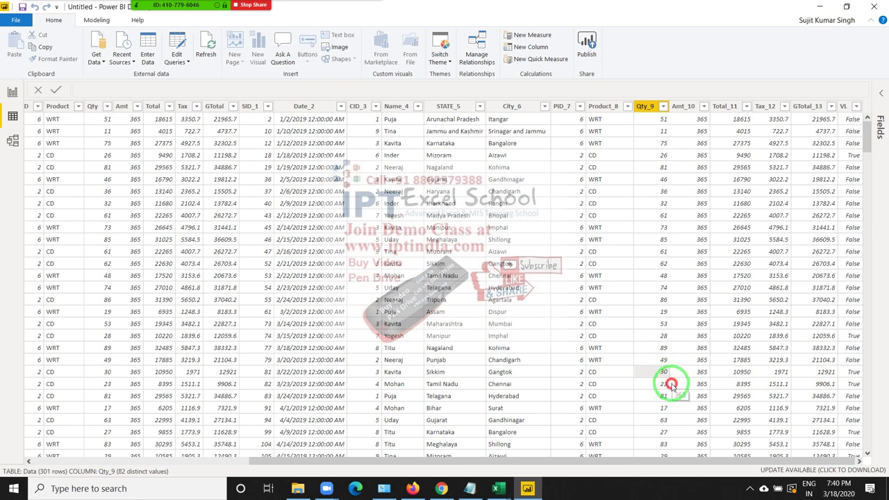
click(671, 395)
click(669, 408)
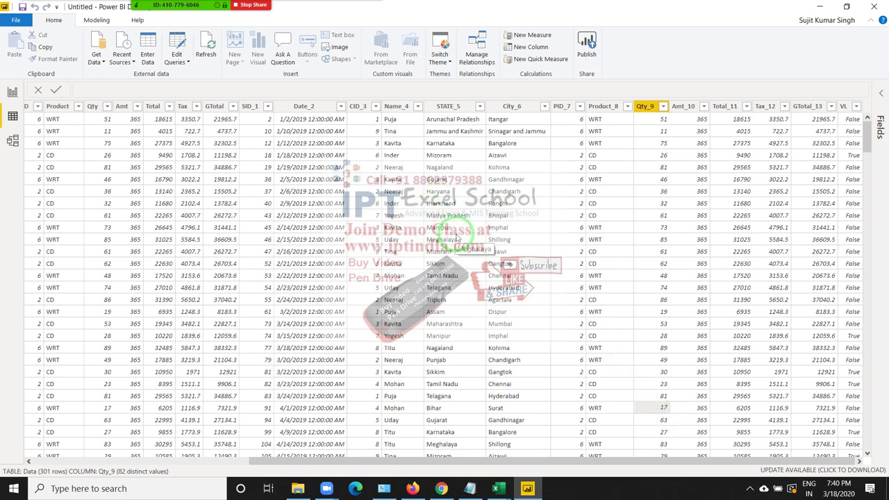
click(849, 121)
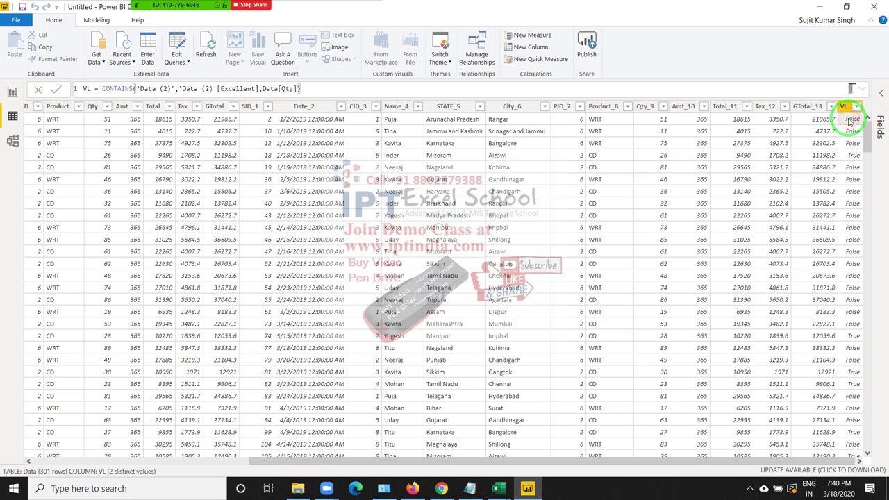
Wrap the VL column's CONTAINS formula in IF(...,"Match","Unmatch") and commit it
click(102, 88)
text(if)
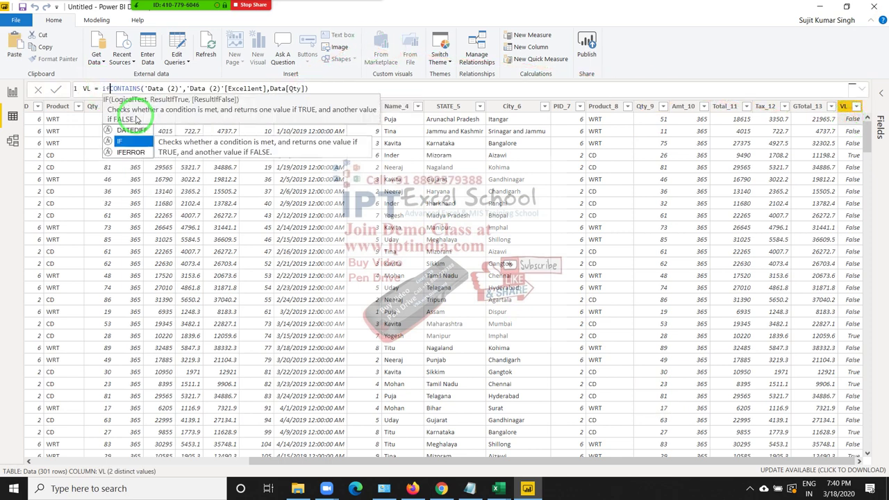
key(Tab)
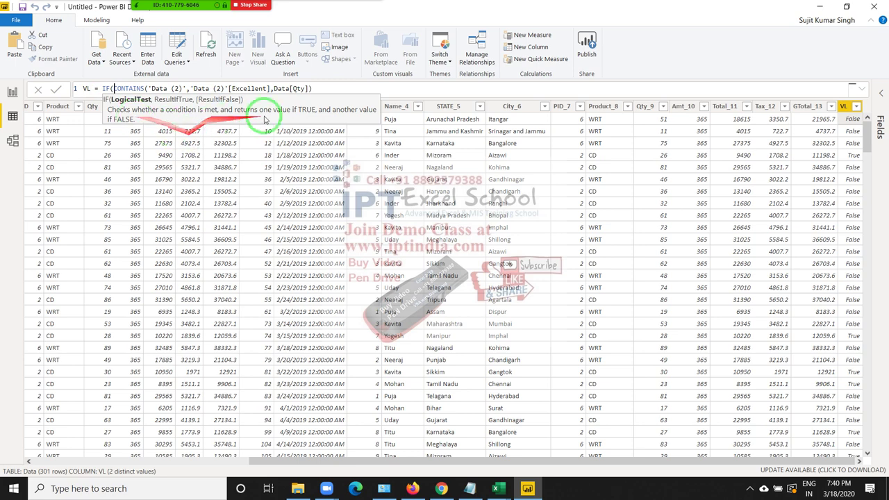
click(320, 89)
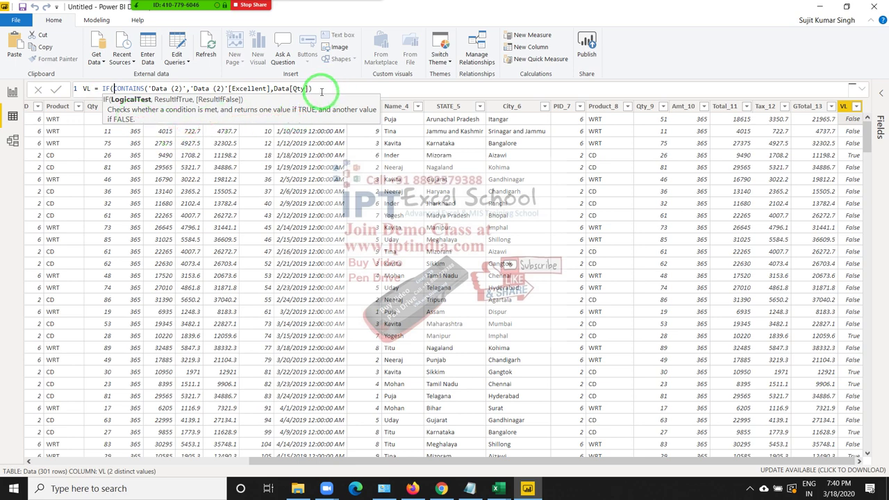
text(,"Mat)
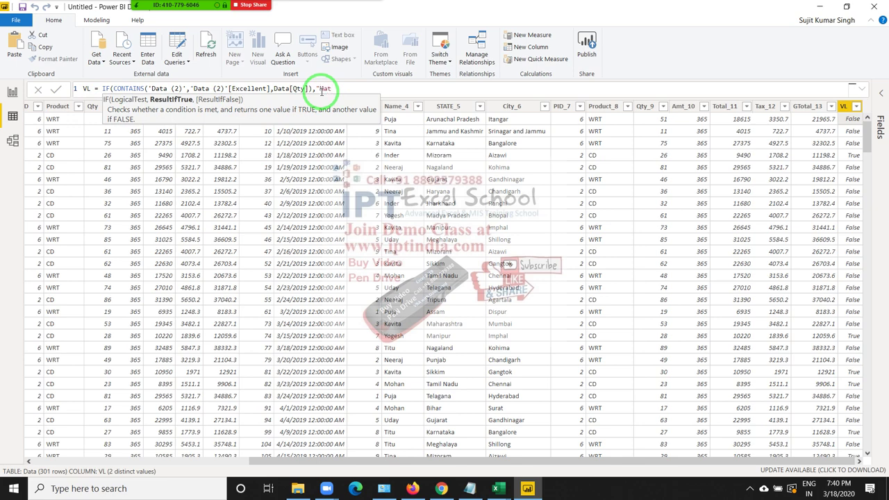
text(ch","Unmat)
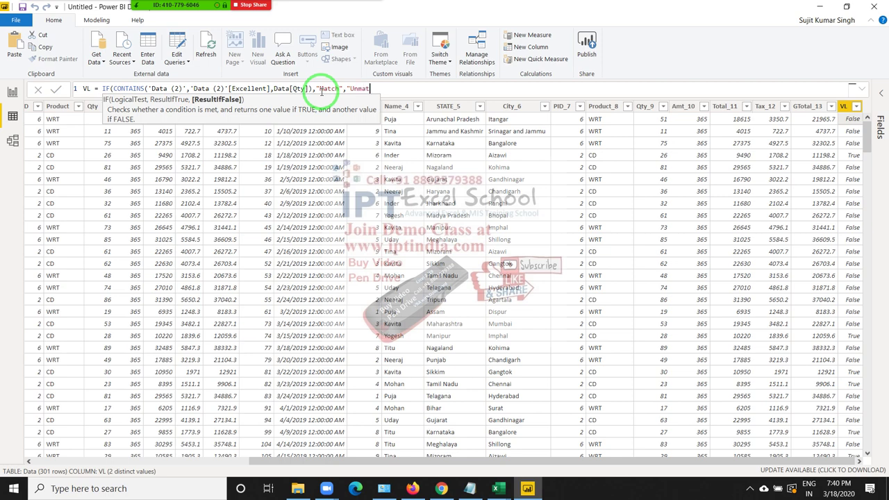
text())
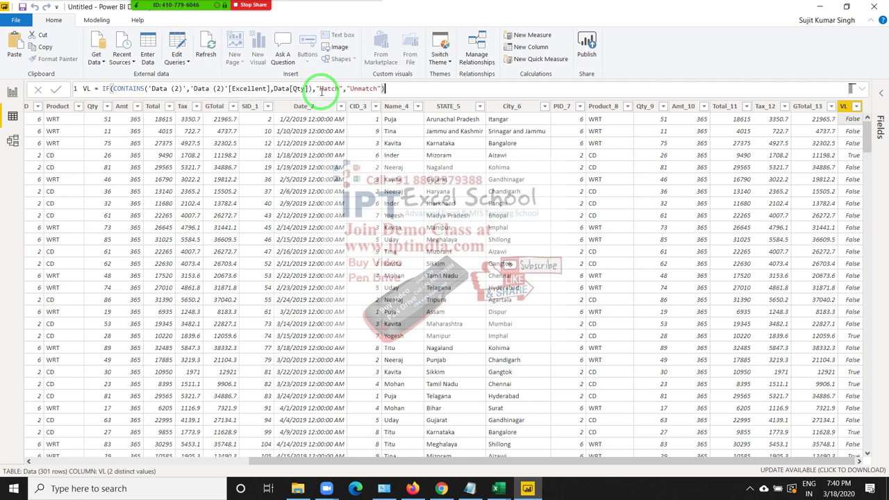
key(Return)
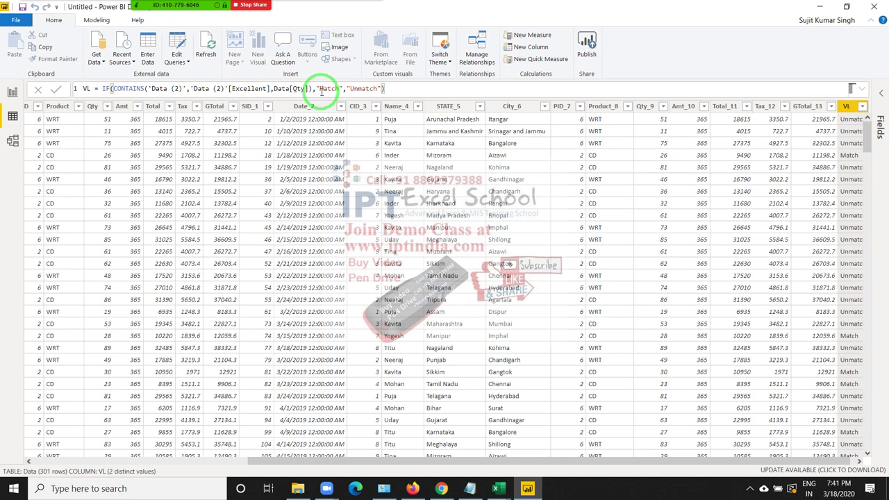
Review the VL column's Match/Unmatch values, then switch to the Modeling commands
drag(135, 137, 113, 110)
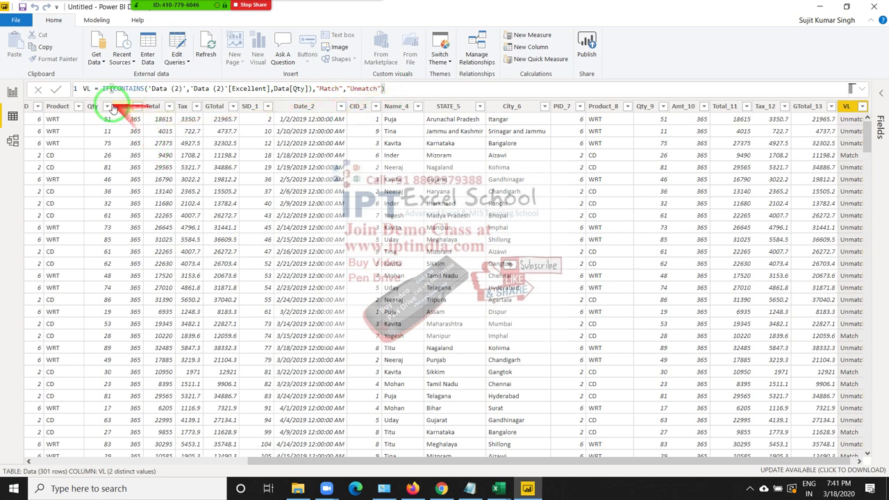
click(97, 19)
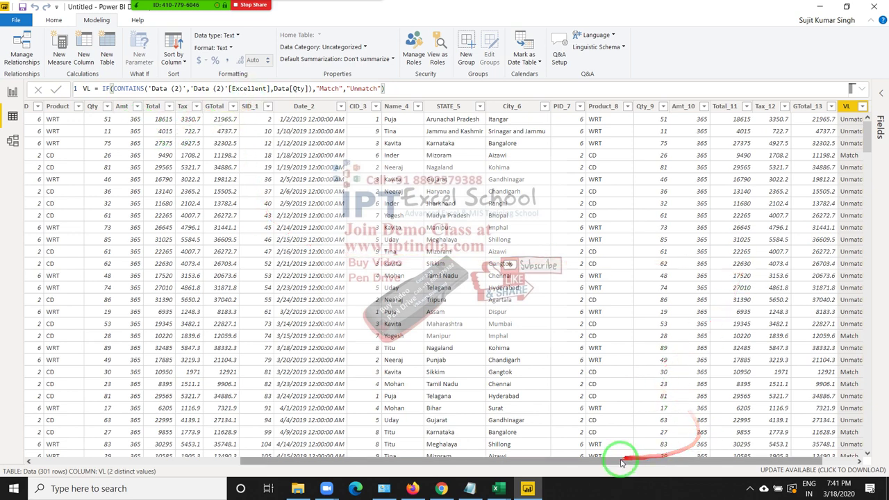
Add a calculated column to Data defined as cst = CUSTOMDATA()
drag(694, 461, 734, 467)
click(834, 106)
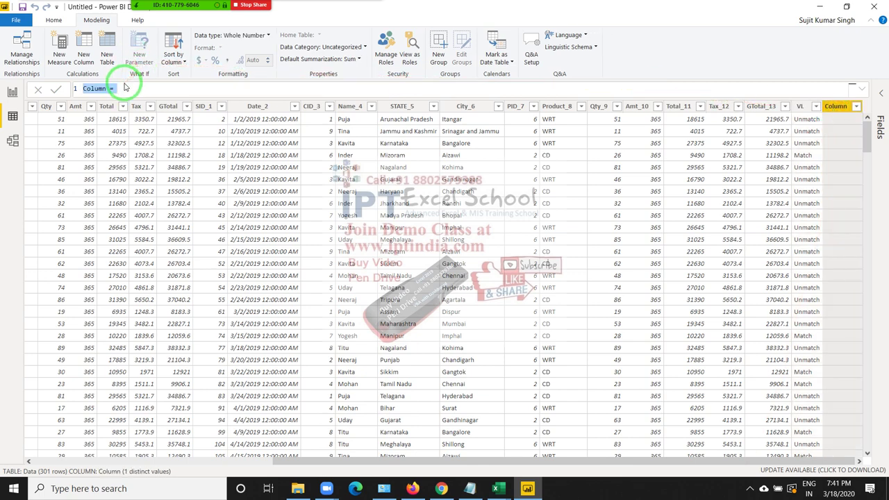
text(cst)
text(=u)
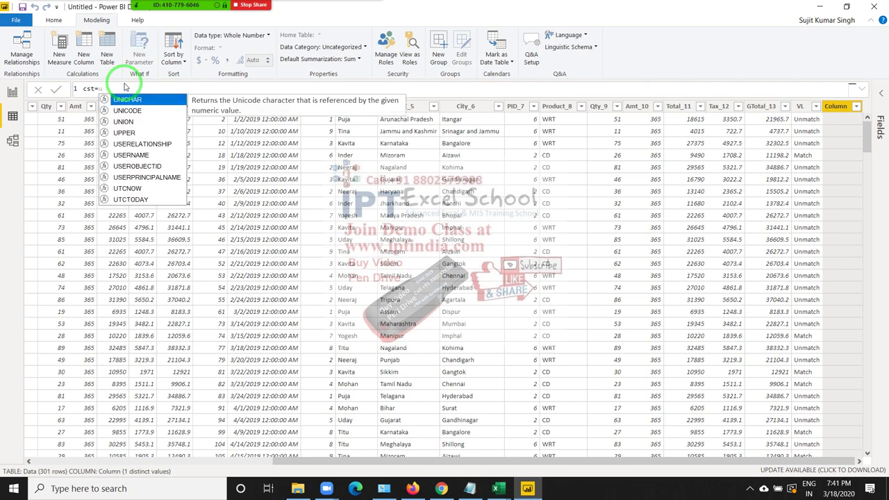
key(BackSpace)
text(cu)
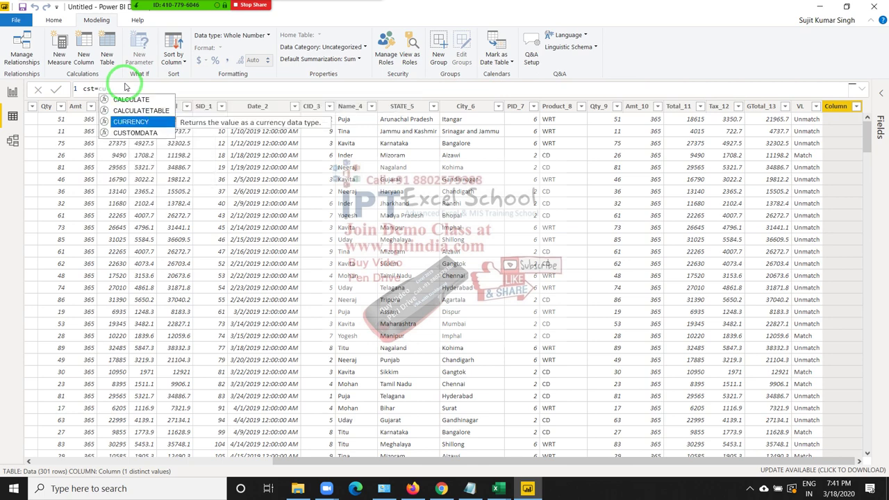
key(Down)
key(Tab)
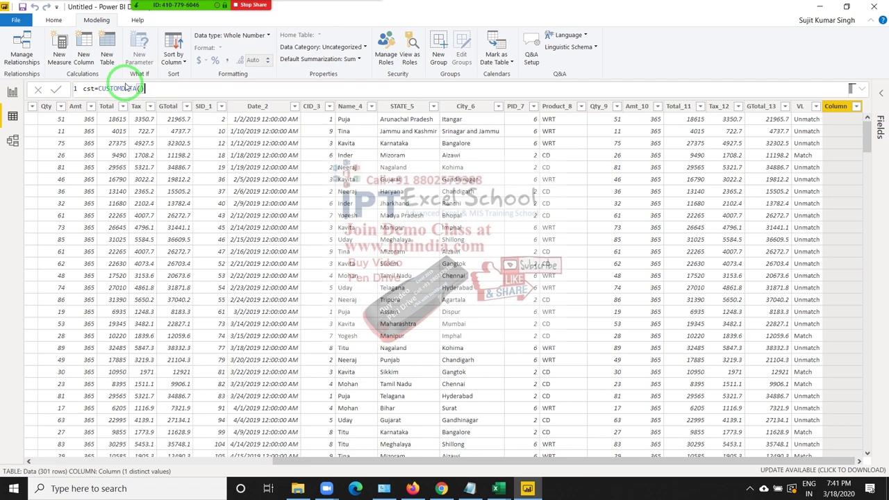
key(Return)
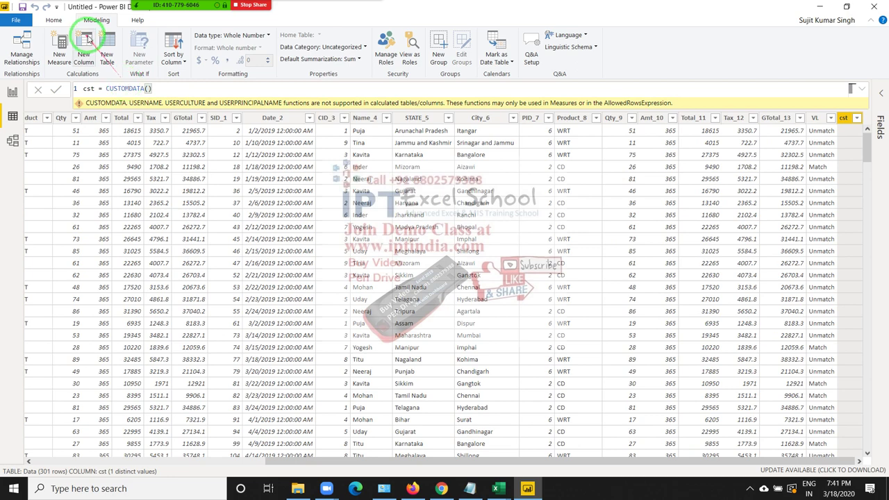
Delete the whole cst = CUSTOMDATA() text from the formula bar
click(160, 86)
key(BackSpace)
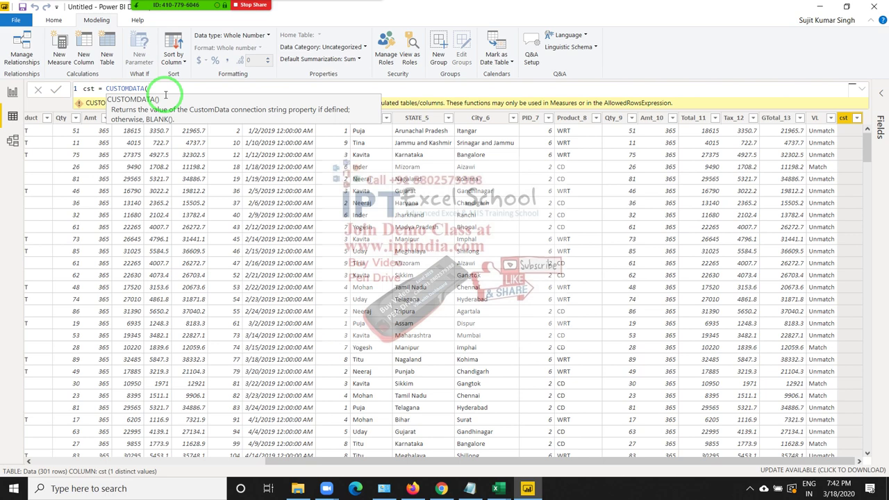
key(BackSpace)
key(BackSpace)
key(BackSpace)
key(BackSpace)
key(BackSpace)
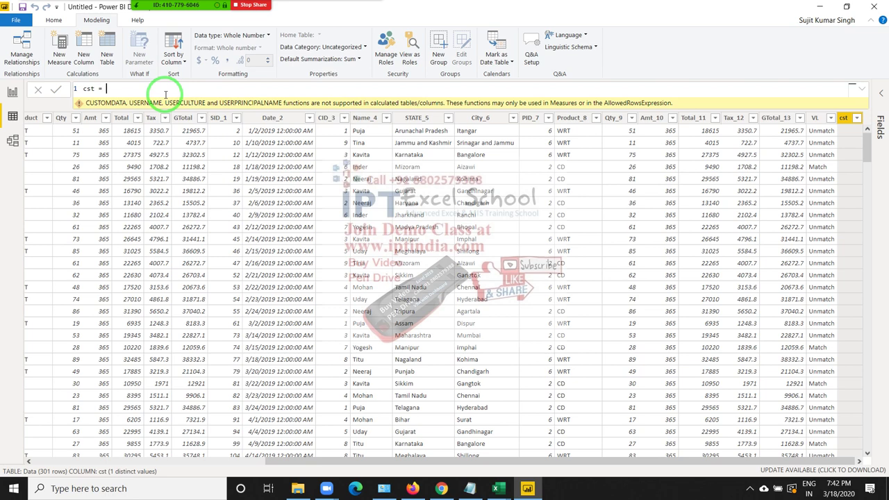
key(BackSpace)
key(BackSpace)
key(BackSpace)
key(BackSpace)
key(BackSpace)
key(BackSpace)
Define the column as bl = ISBLANK(Data[Name]), which shows False for every row
text(bl=)
text(isb)
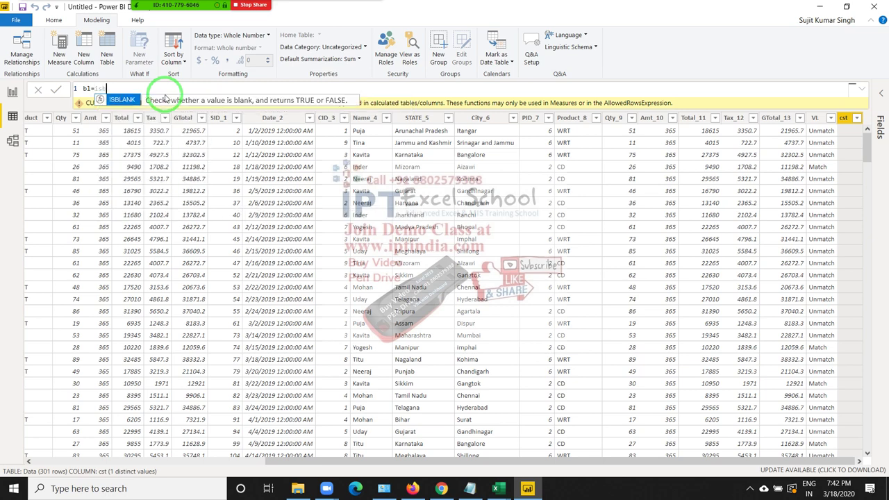
key(Tab)
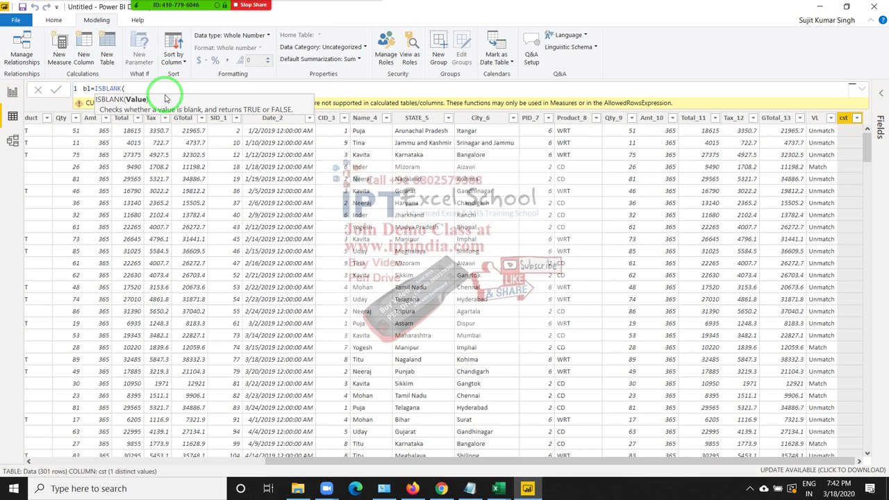
text(n)
text(a)
key(Up)
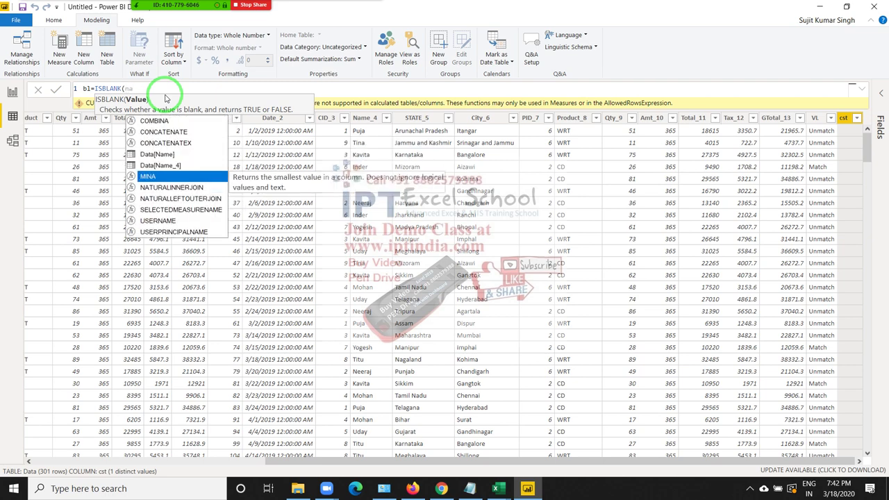
key(Up)
key(Up)
key(Tab)
text())
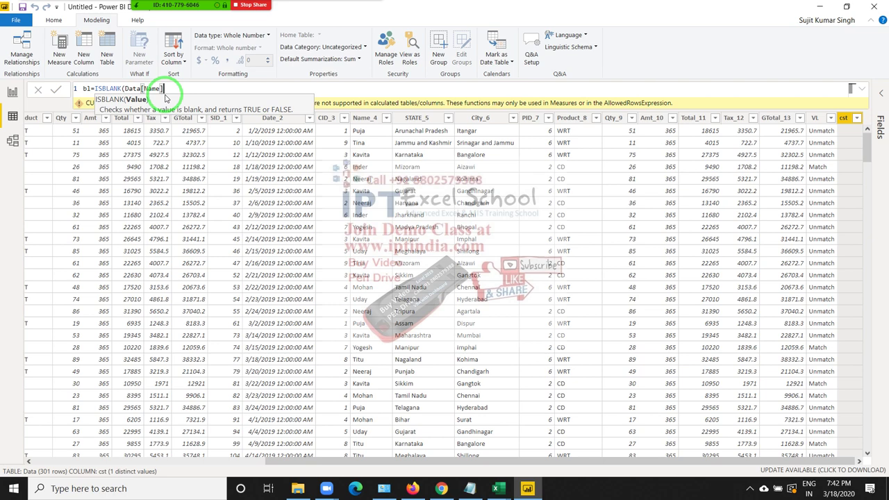
key(Return)
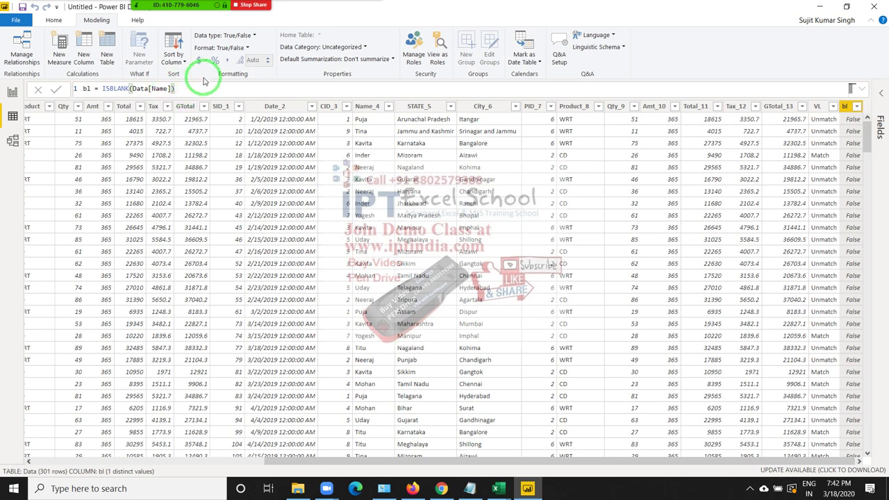
Cut the bl formula back to 'bl = Is' and browse IS functions like ISEMPTY and ISEVEN
key(BackSpace)
key(BackSpace)
key(BackSpace)
key(BackSpace)
key(BackSpace)
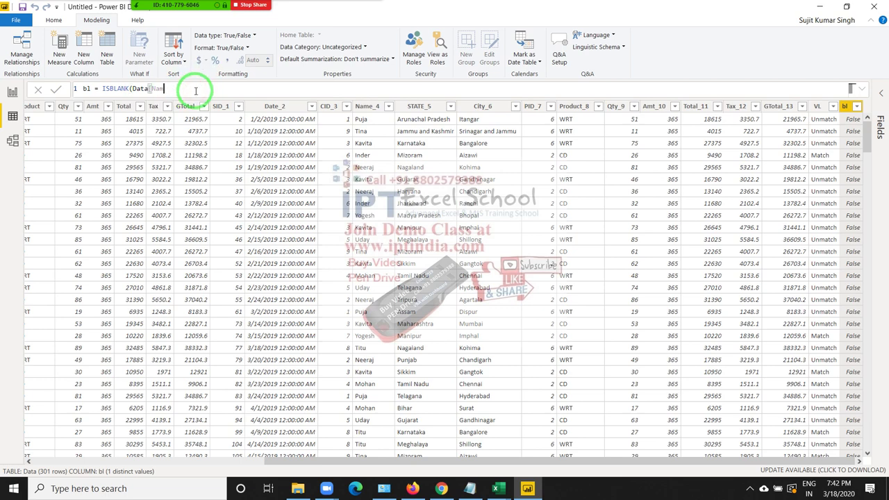
key(BackSpace)
key(BackSpace)
key(BackSpace)
key(BackSpace)
key(BackSpace)
key(BackSpace)
text(is)
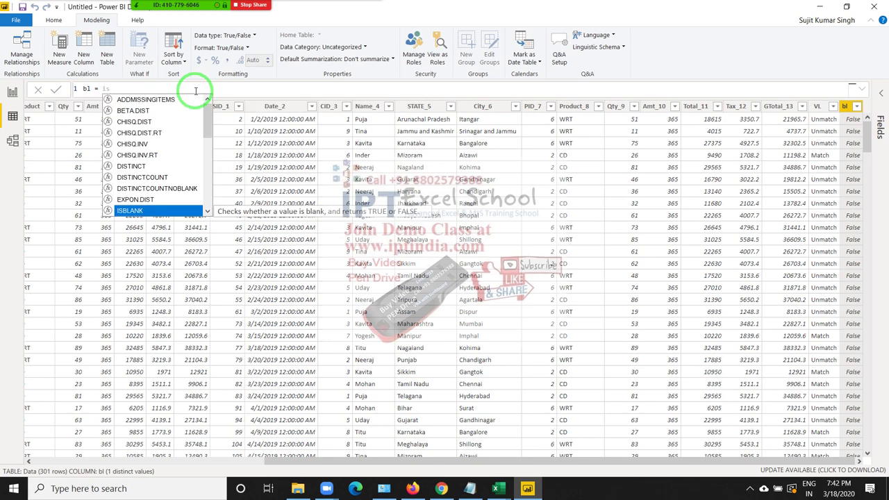
text(e)
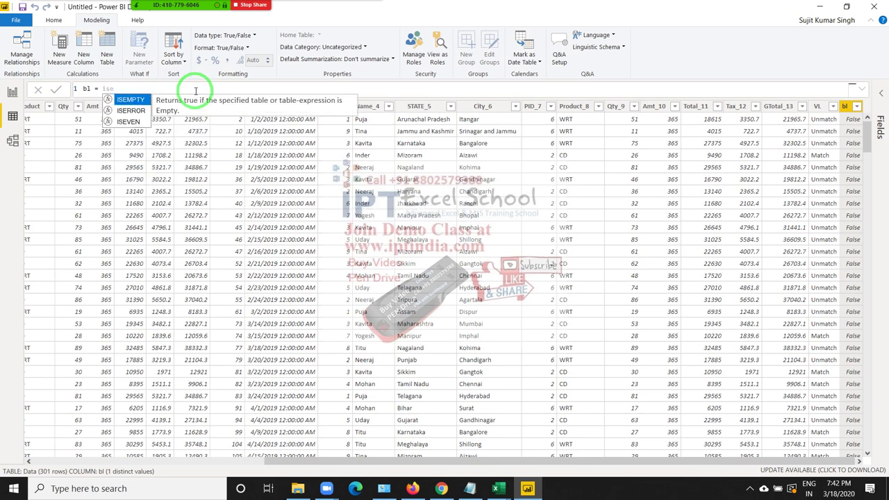
key(BackSpace)
key(Down)
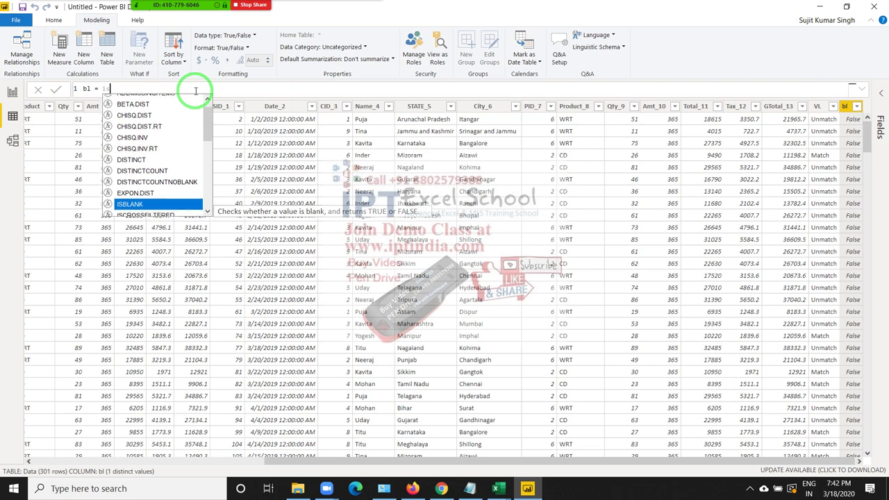
key(Up)
key(Down)
key(Down)
key(Down)
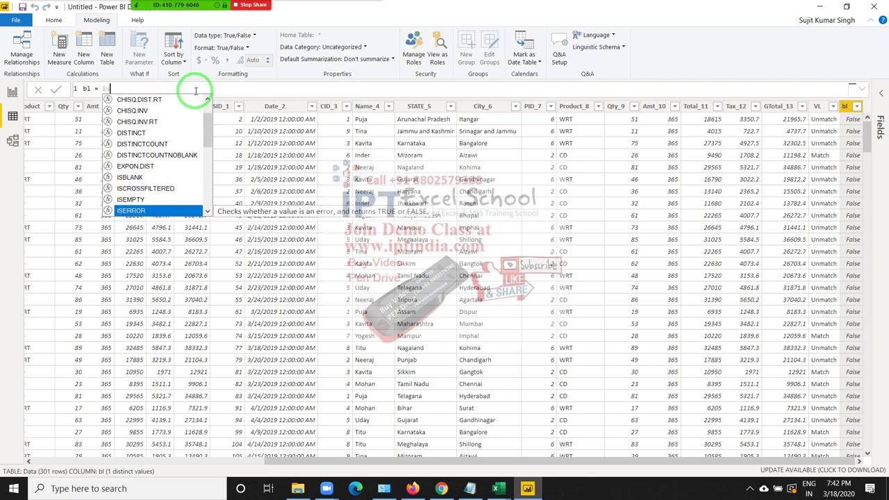
key(Up)
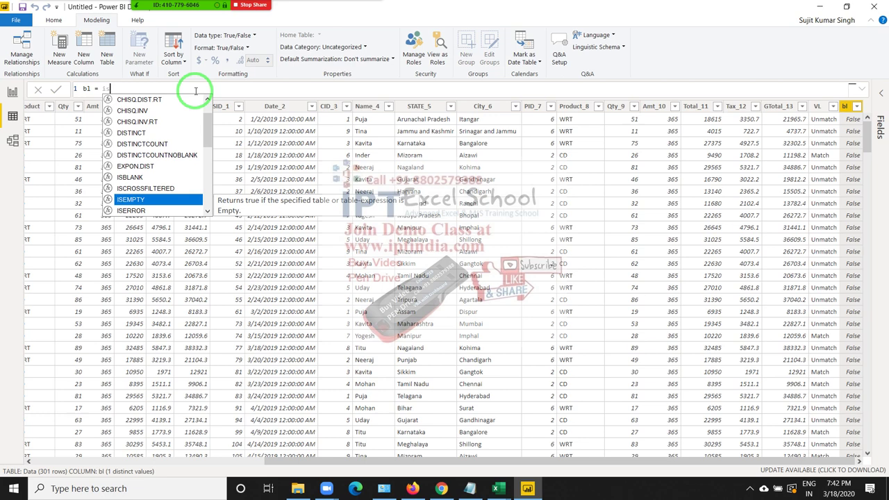
key(Down)
key(Down)
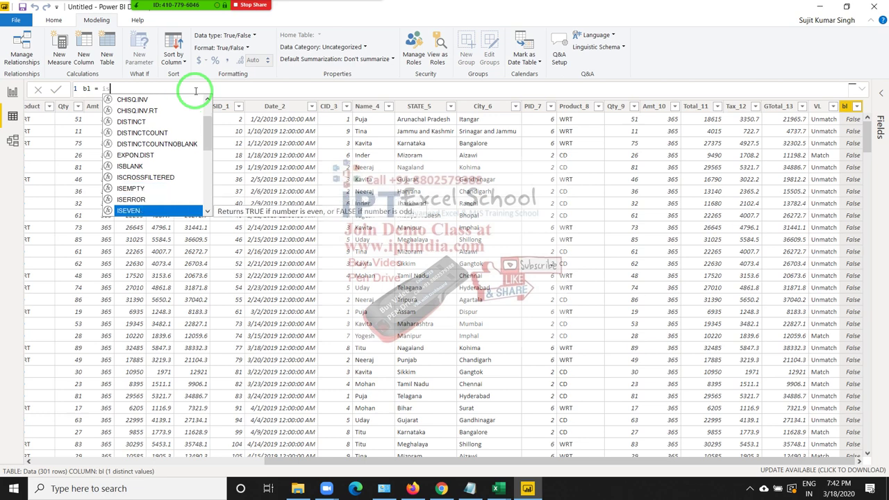
key(Down)
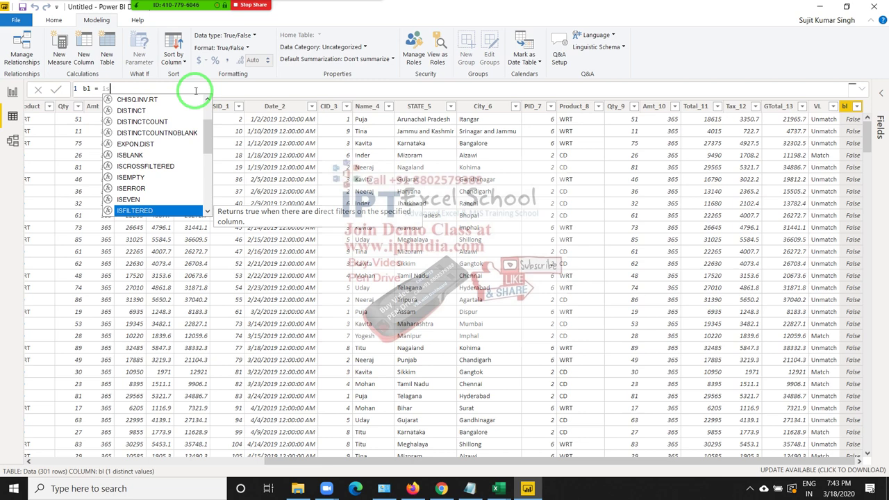
Start bl as LOOKUPVALUE with 'Data (2)'[Excellent] as the result column
key(BackSpace)
key(BackSpace)
key(BackSpace)
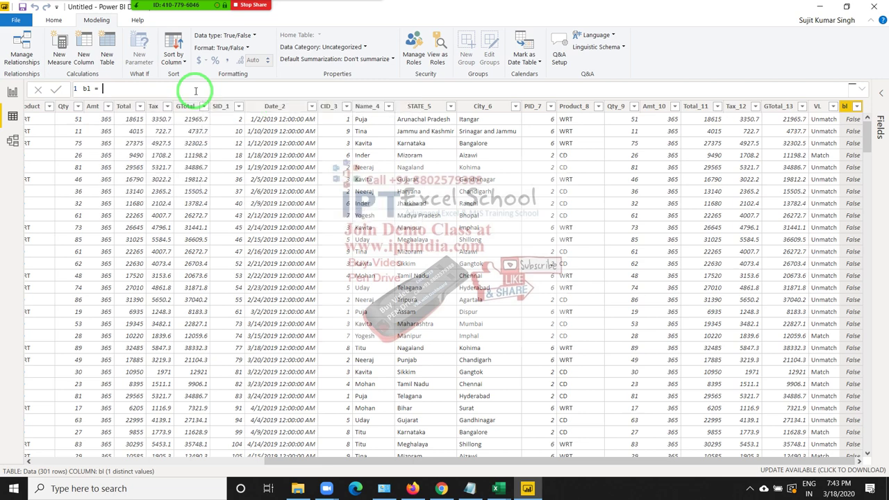
text(lo)
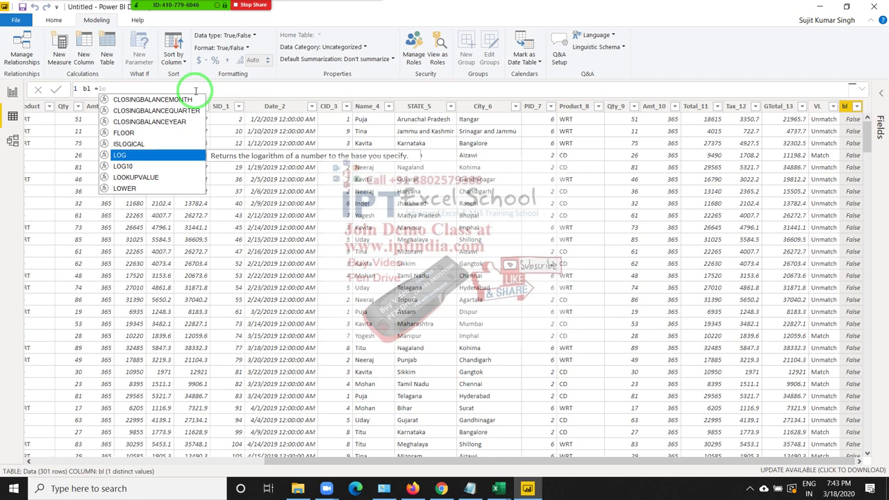
text(o)
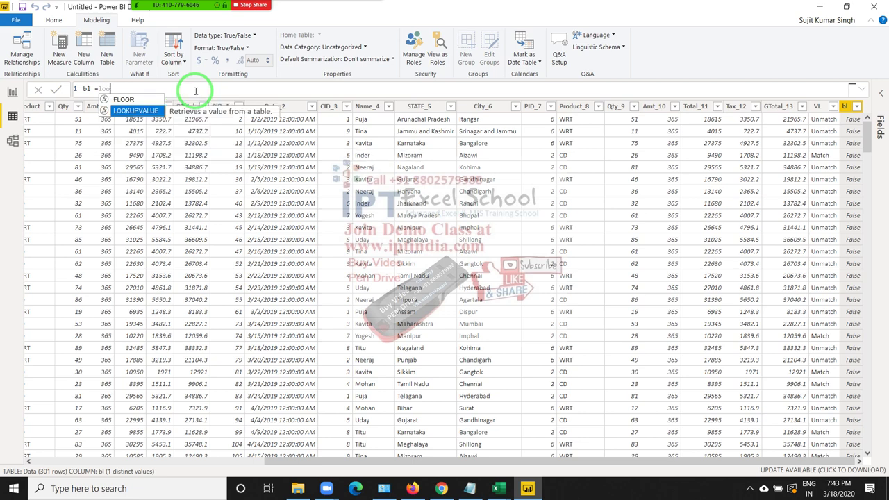
key(Tab)
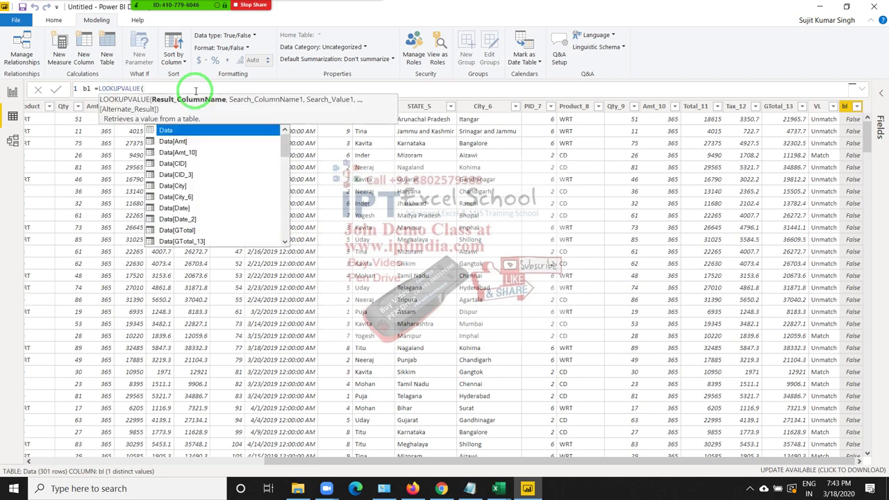
key(Down)
key(Down)
key(Up)
key(Up)
key(Down)
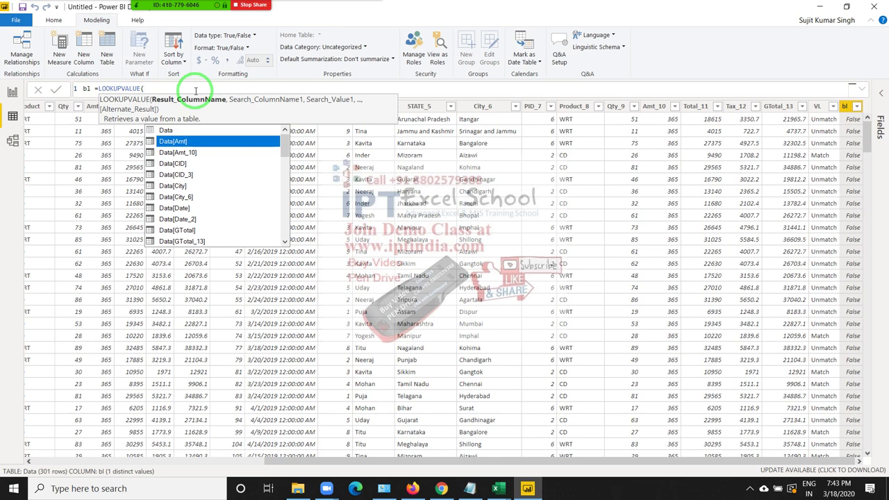
key(Down)
key(Down)
key(Down)
key(Down)
key(Down)
key(Down)
key(Down)
key(Down)
key(Down)
key(Down)
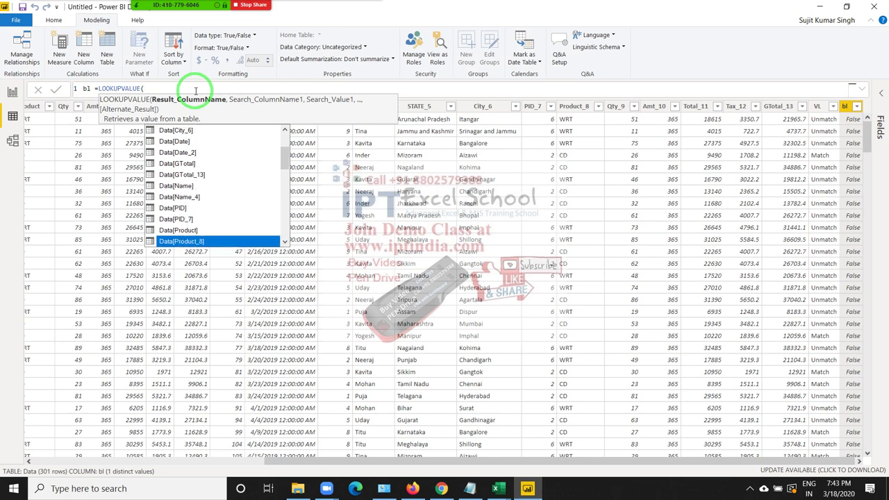
key(Down)
key(Down)
key(Down)
key(Down)
key(Down)
key(Down)
key(Down)
key(Down)
key(Down)
key(Down)
key(Down)
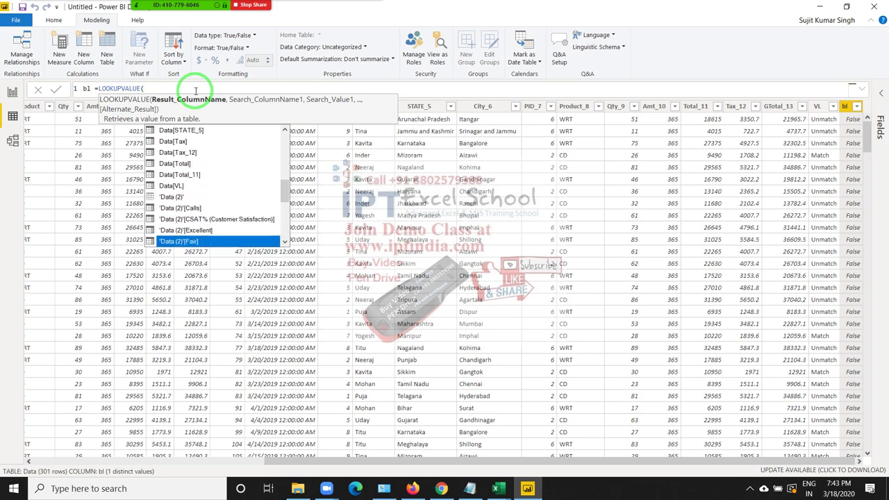
key(Down)
key(Down)
key(Up)
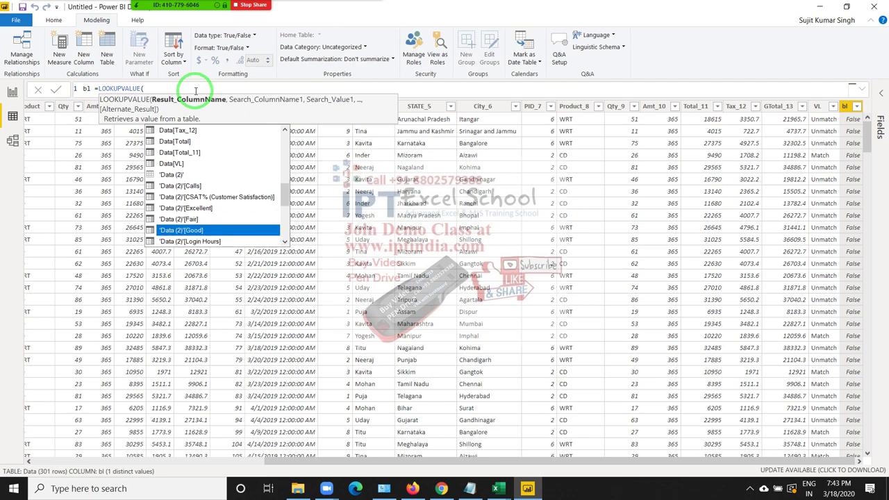
key(Up)
key(Up)
key(Tab)
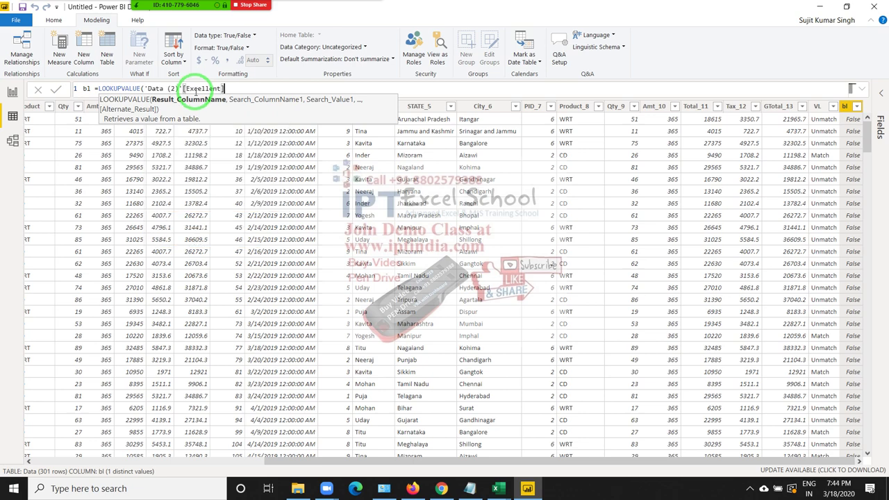
Add 'Data (2)'[MRP] as the search column and Data[Qty_9] as the search value
text(,)
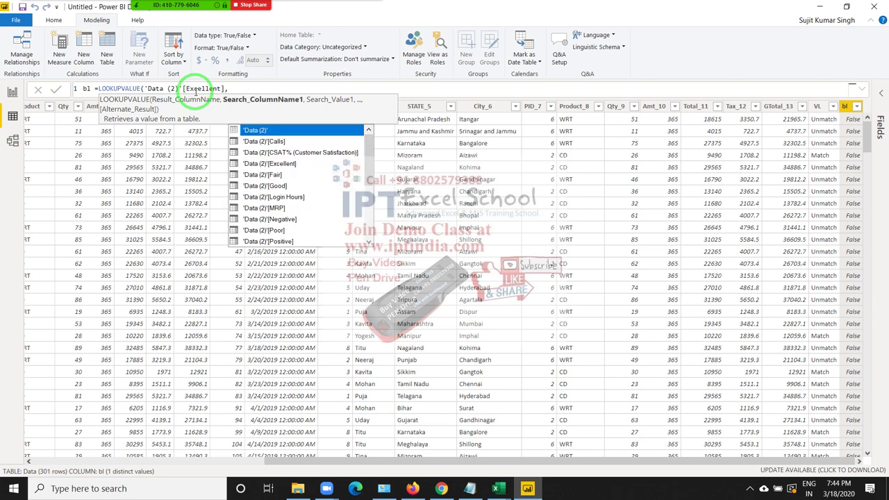
text( qt)
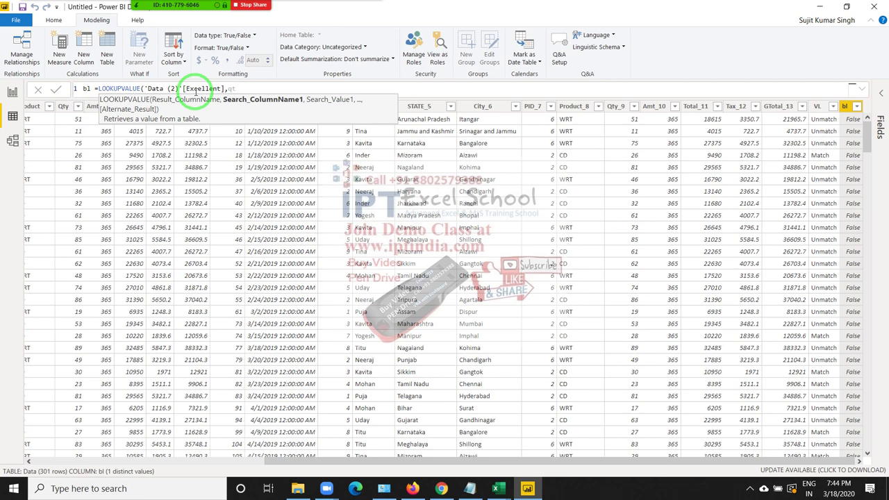
text(y)
key(BackSpace)
key(BackSpace)
key(BackSpace)
key(BackSpace)
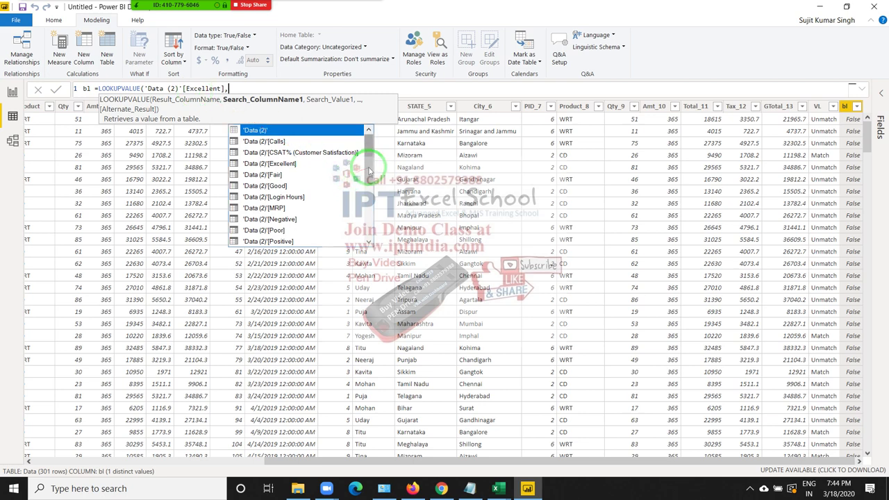
mouse_move(368, 168)
mouse_down()
mouse_move(370, 186)
mouse_move(367, 174)
mouse_up()
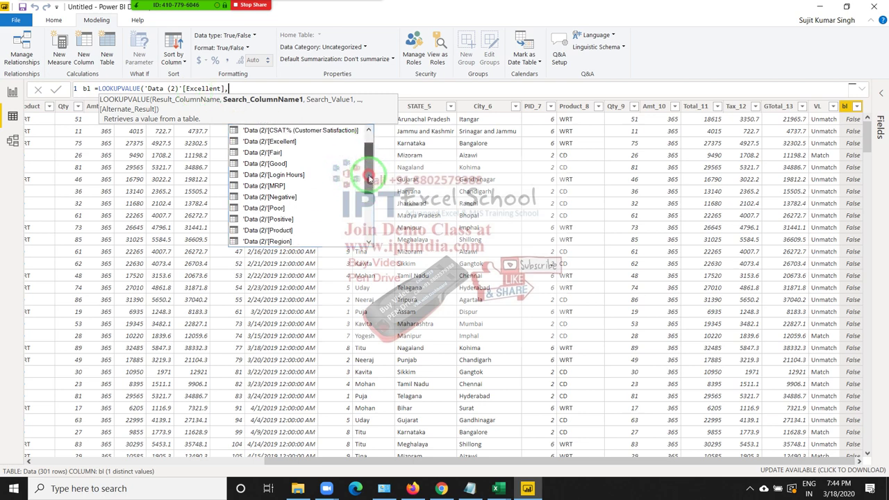
click(288, 186)
double_click(289, 186)
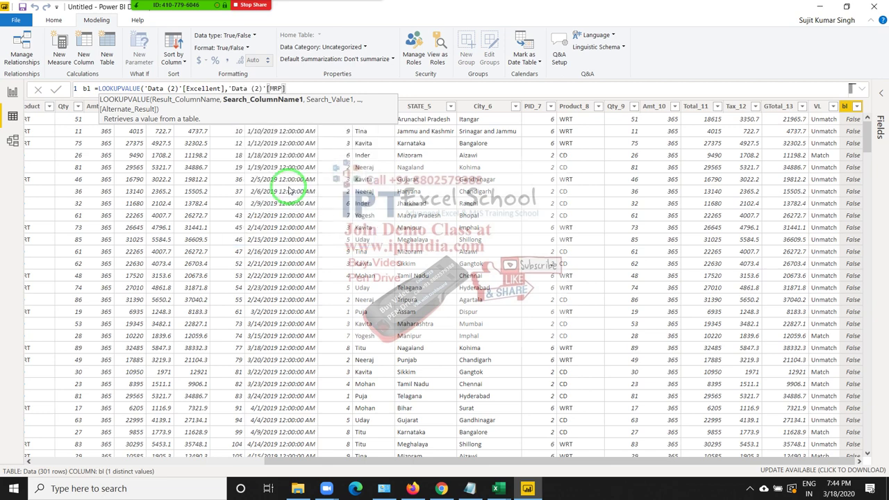
text(,)
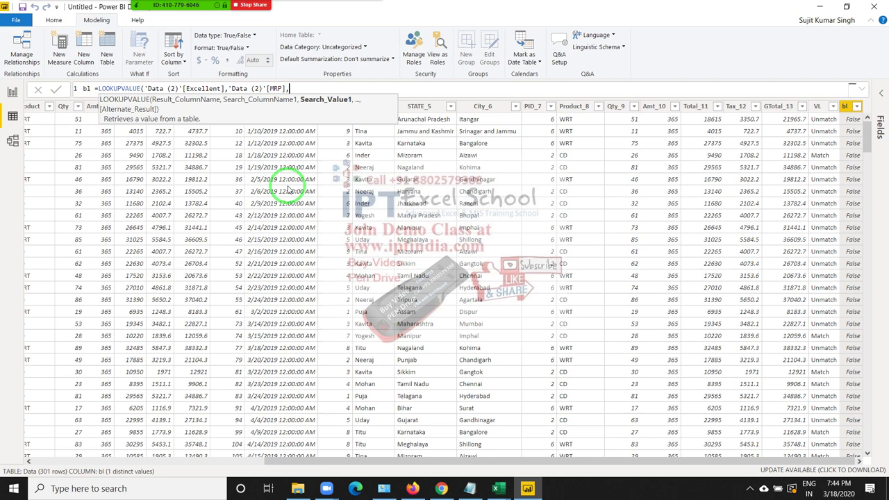
text(q)
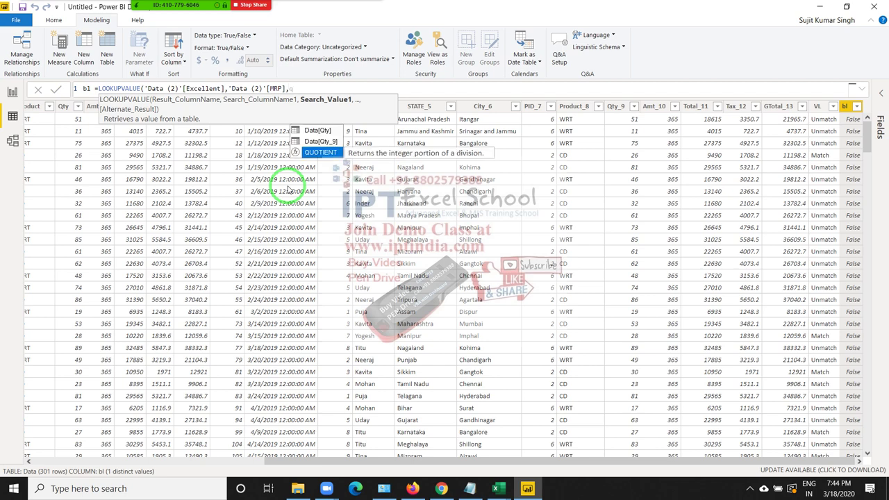
key(Up)
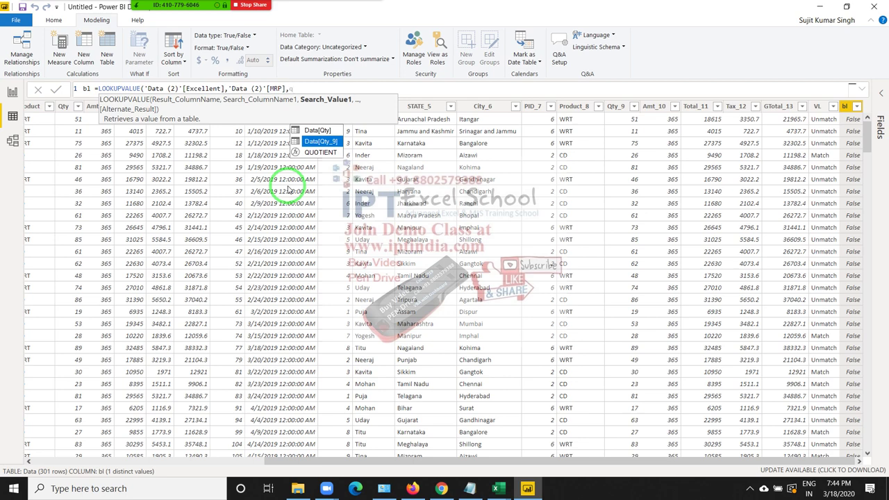
key(Tab)
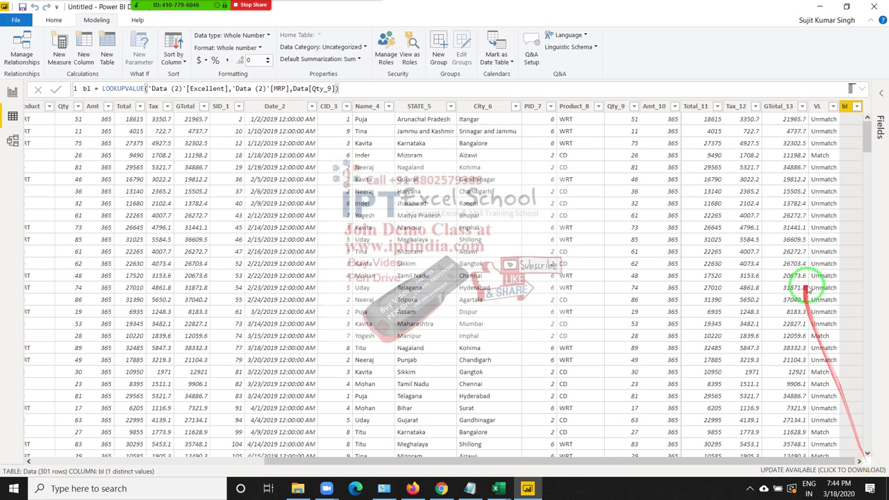
Check the VL formula, then delete the existing arguments from bl's LOOKUPVALUE formula
scroll(815, 288, down, 2)
click(837, 373)
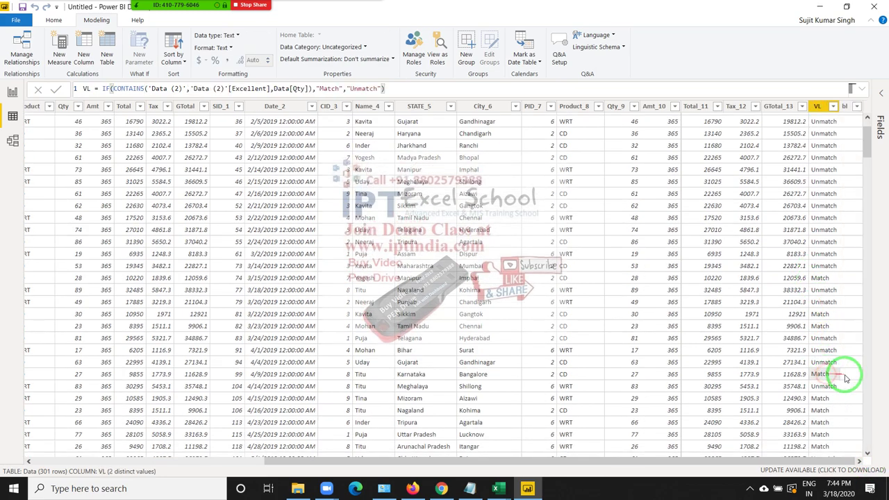
click(846, 378)
scroll(842, 348, up, 2)
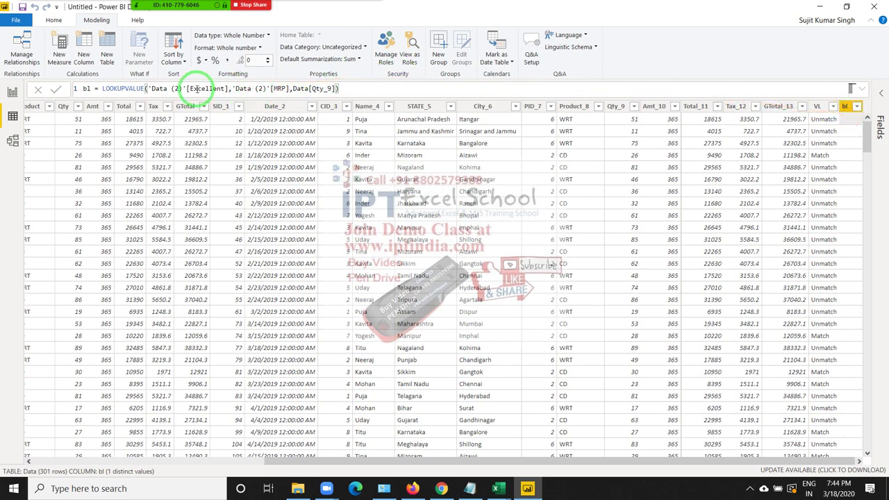
click(197, 88)
click(337, 88)
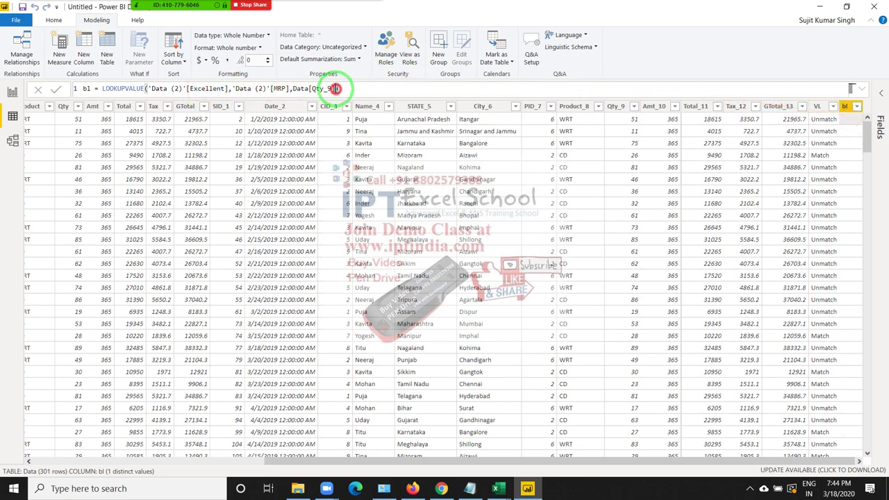
key(BackSpace)
key(BackSpace)
key(BackSpace)
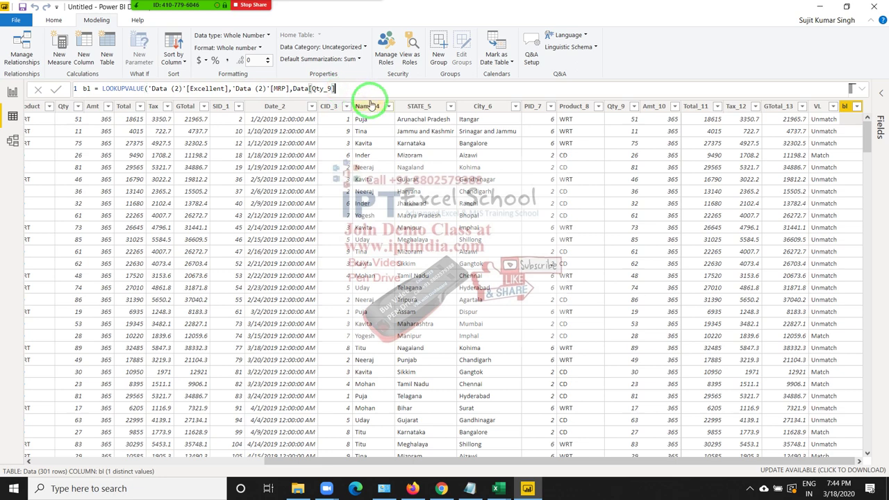
key(BackSpace)
key(BackSpace)
key(BackSpace)
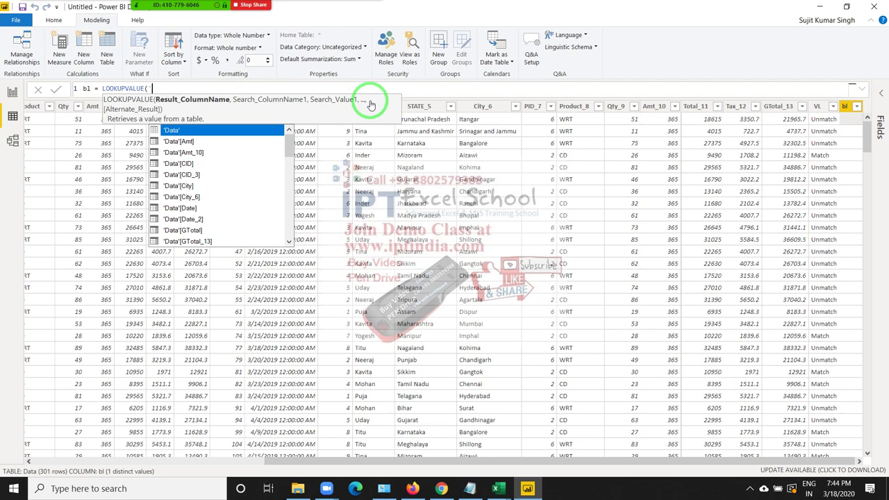
key(BackSpace)
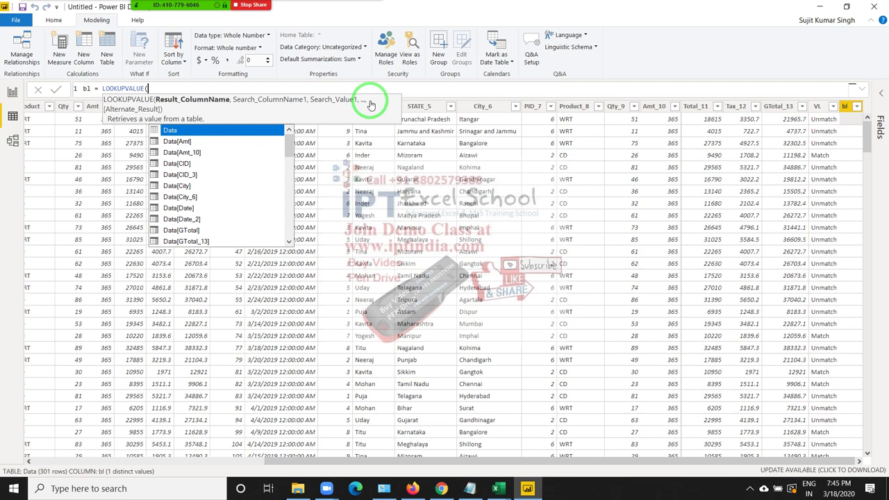
Set bl to LOOKUPVALUE(Data[Amt],Data[Name],"Puja") and commit it, producing a multiple-values error
key(Down)
key(Tab)
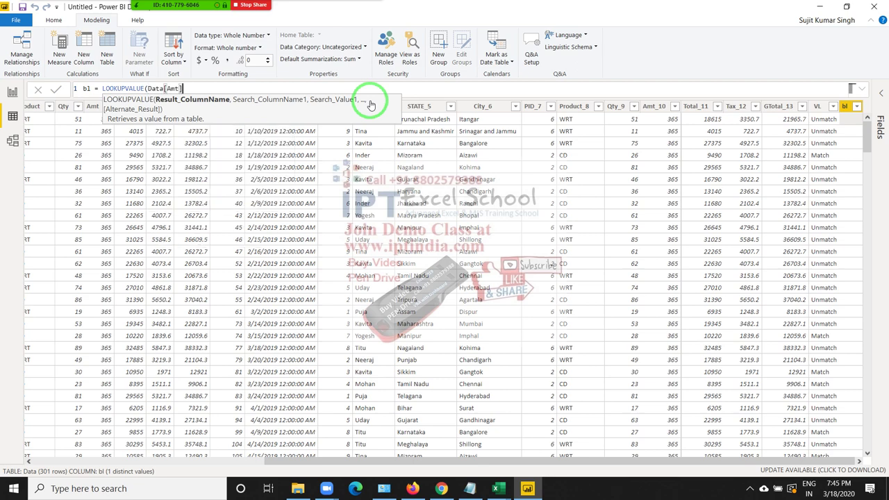
text(,)
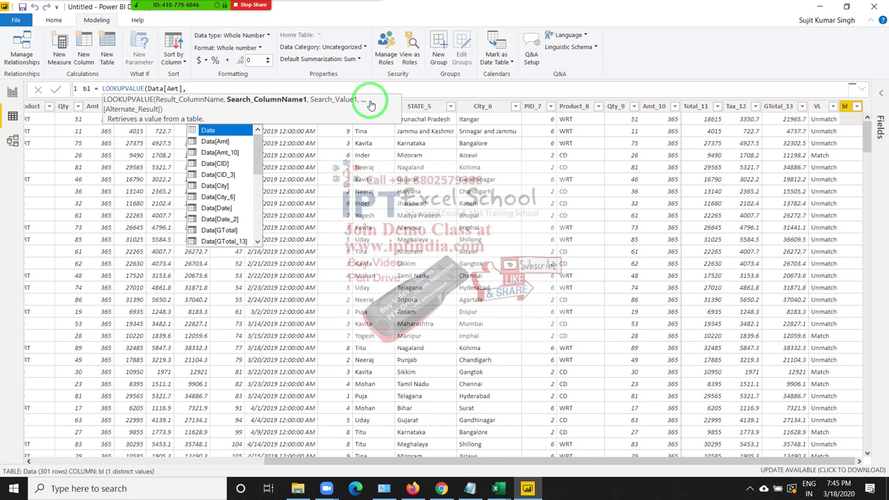
text(")
key(BackSpace)
key(Down)
key(Down)
key(Down)
key(Down)
key(Down)
key(Down)
key(Down)
key(Down)
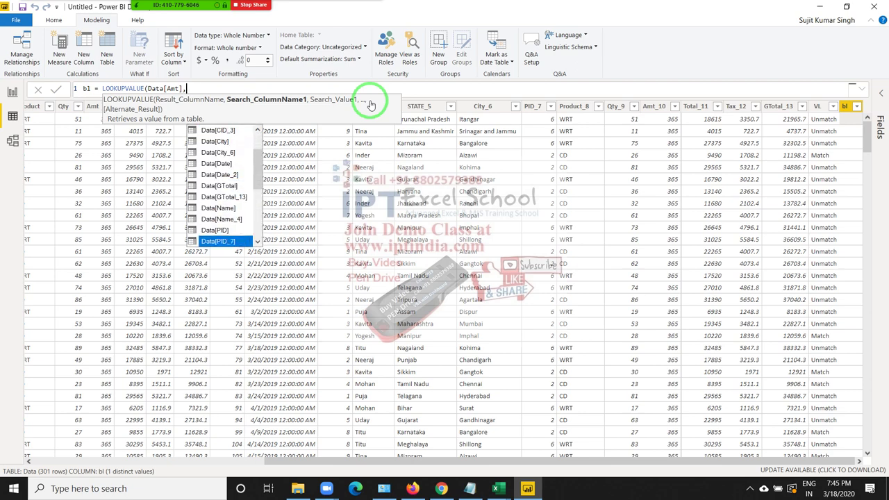
key(Down)
key(Down)
key(Up)
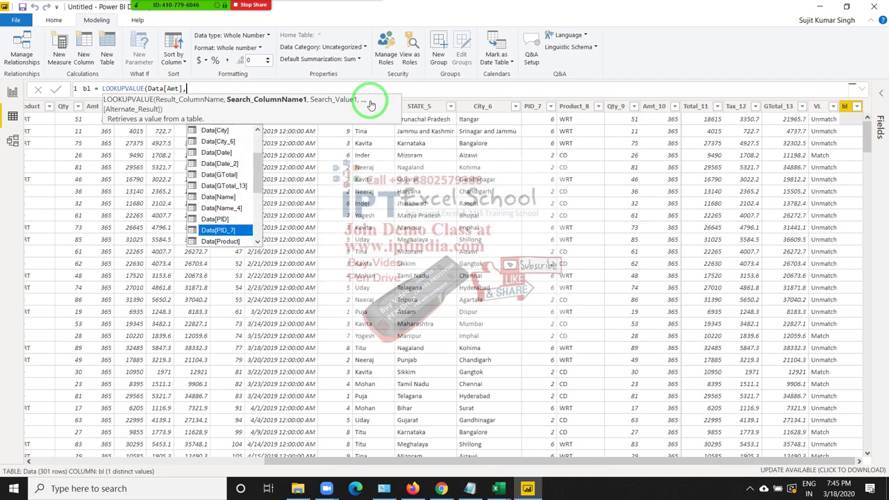
key(Up)
key(Up)
key(Up)
key(Tab)
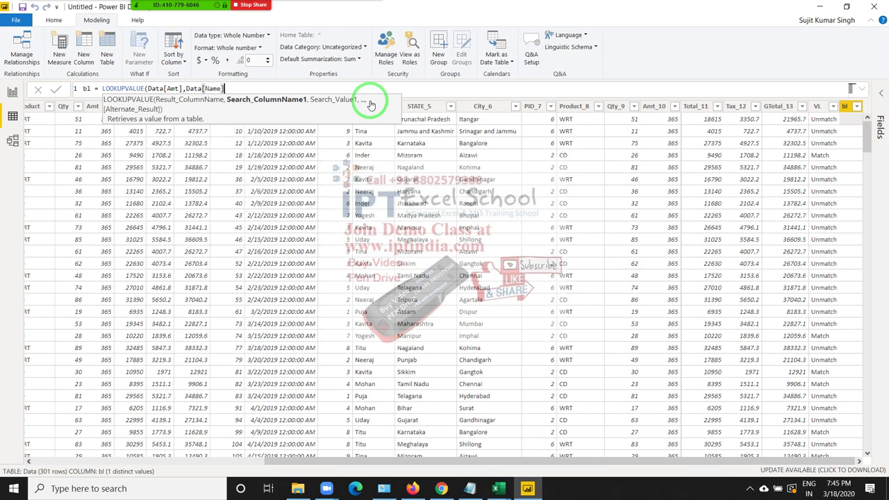
text(,)
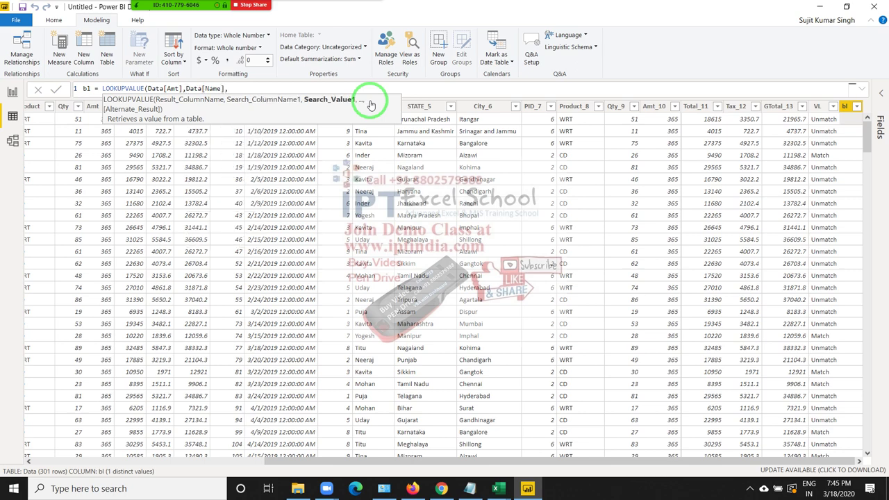
text("Pu)
text(ja")
key(Return)
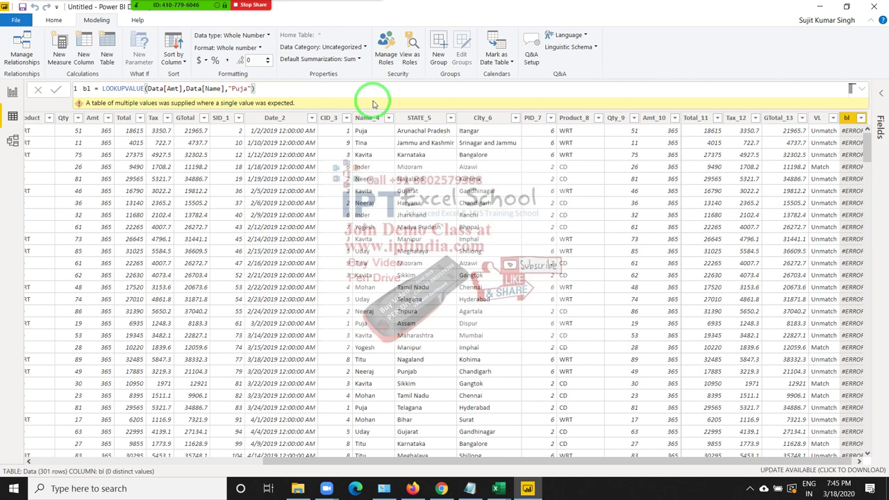
Replace the "Puja" search value in the bl formula with Data[Name]
click(241, 88)
double_click(243, 88)
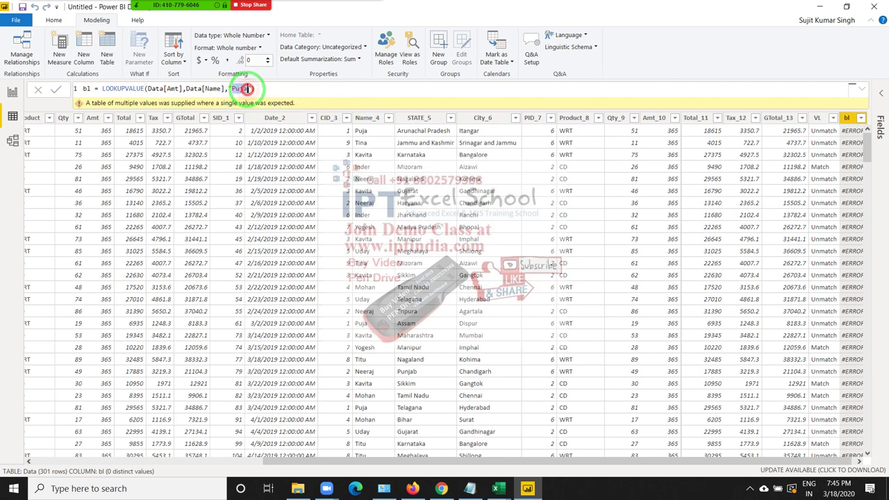
text(")
key(BackSpace)
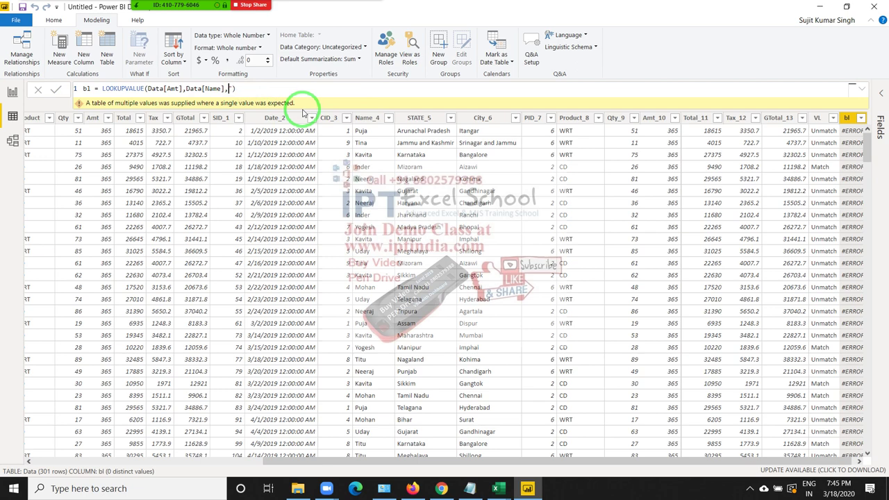
key(BackSpace)
text(f)
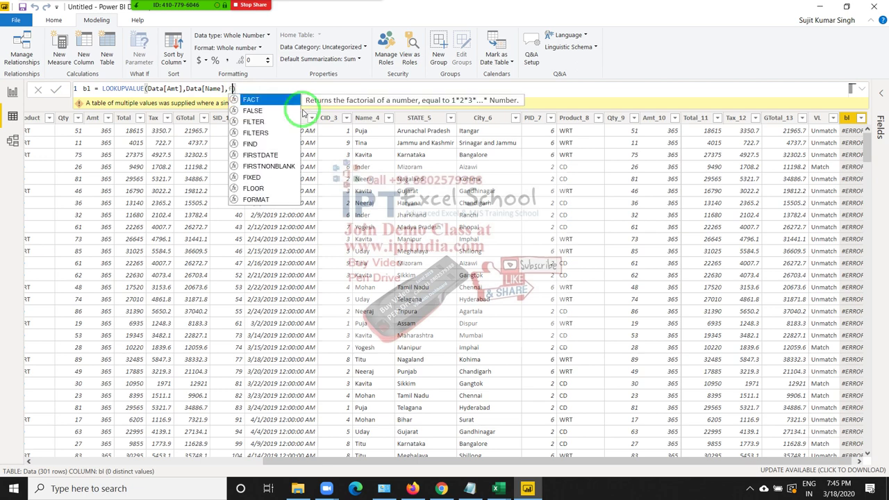
text(a)
key(BackSpace)
key(BackSpace)
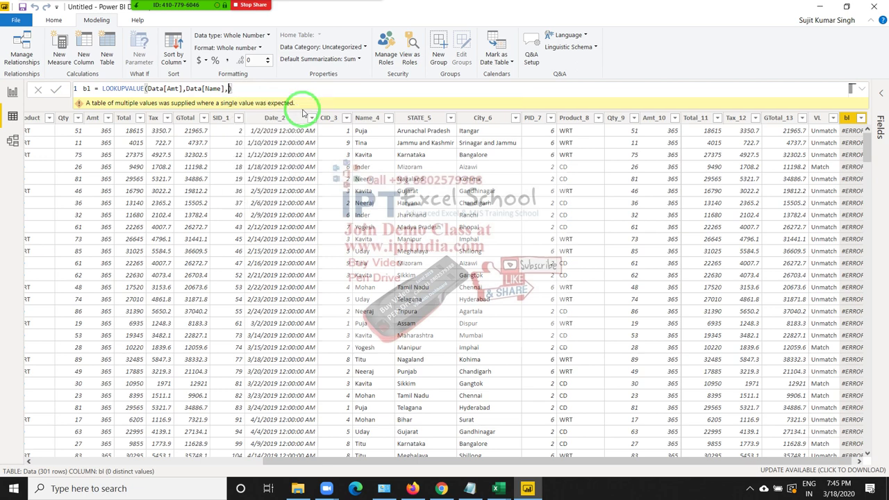
text(da)
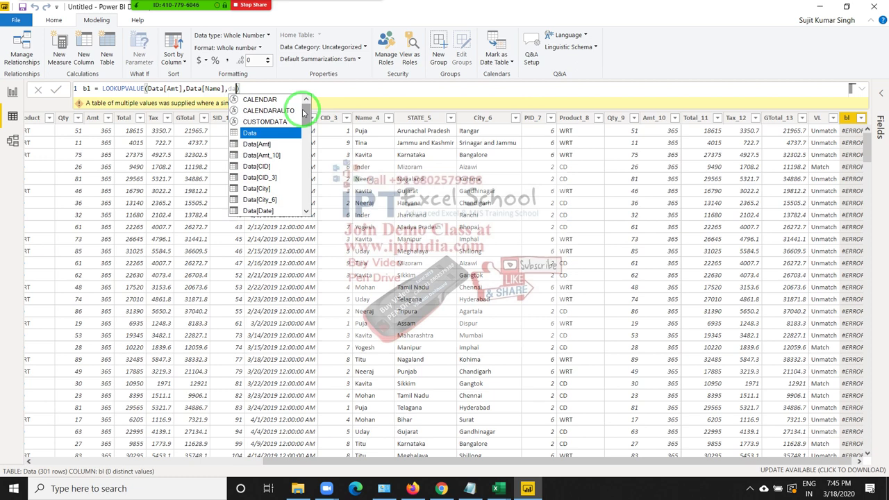
text(ta)
key(Down)
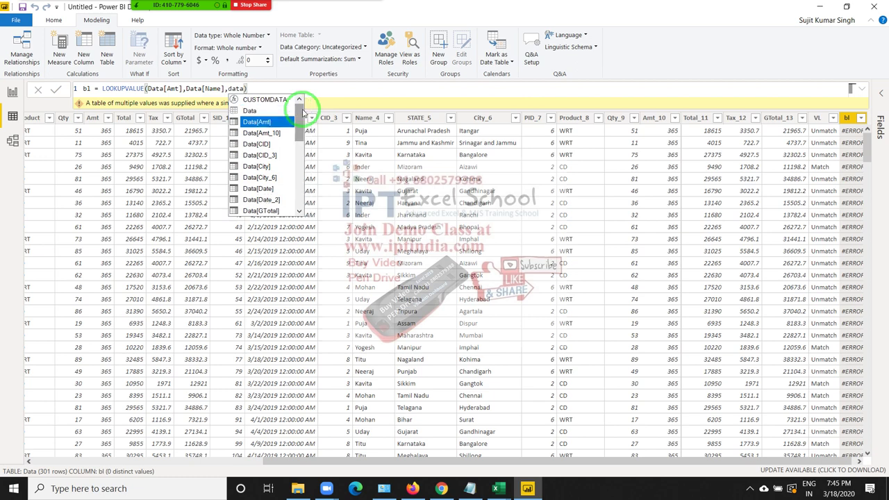
key(Down)
key(Down)
key(Down)
key(Down)
key(Down)
key(Down)
key(Down)
key(Down)
key(Down)
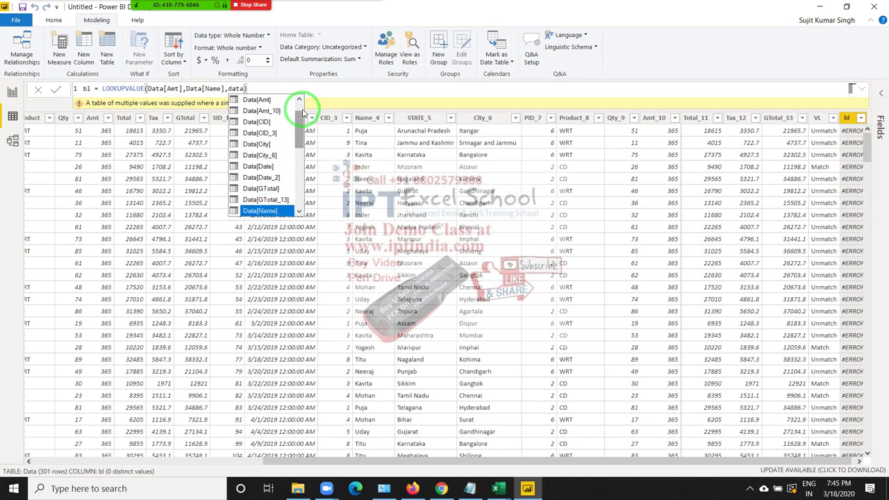
key(Tab)
text())
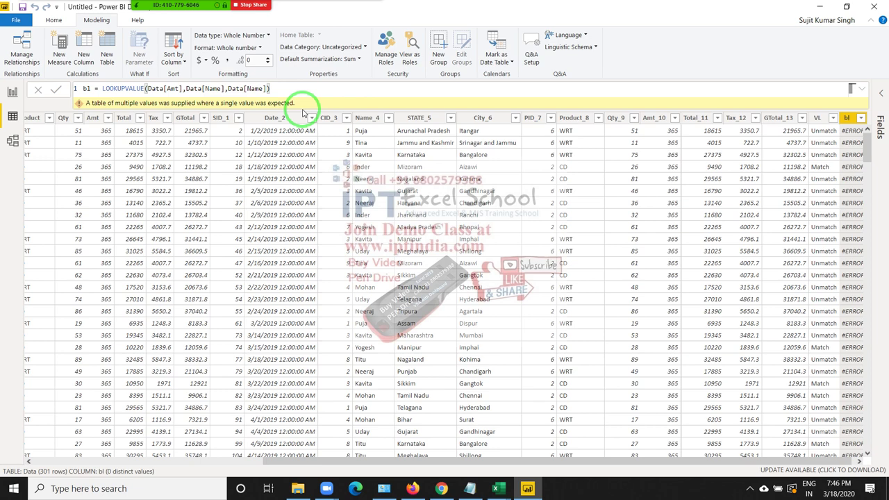
Delete the lookup arguments from the bl formula and create a new calculated table
drag(271, 88, 146, 89)
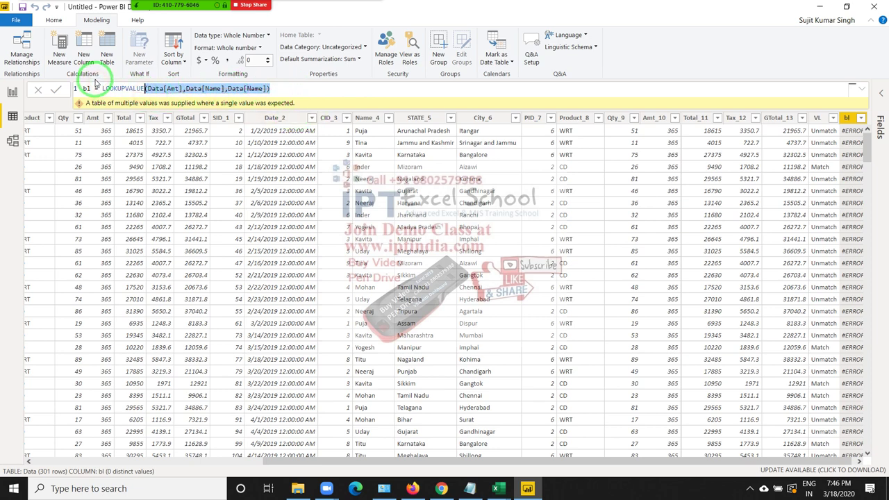
key(BackSpace)
key(BackSpace)
key(BackSpace)
key(BackSpace)
key(BackSpace)
key(BackSpace)
key(BackSpace)
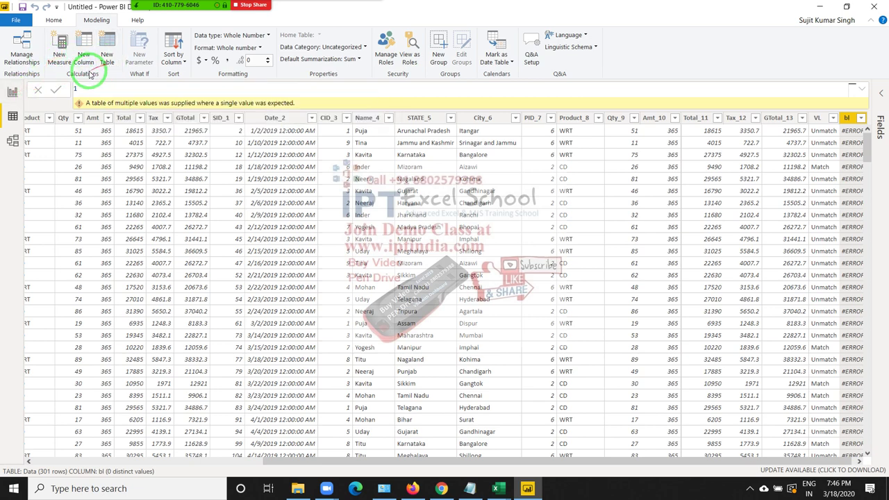
click(107, 56)
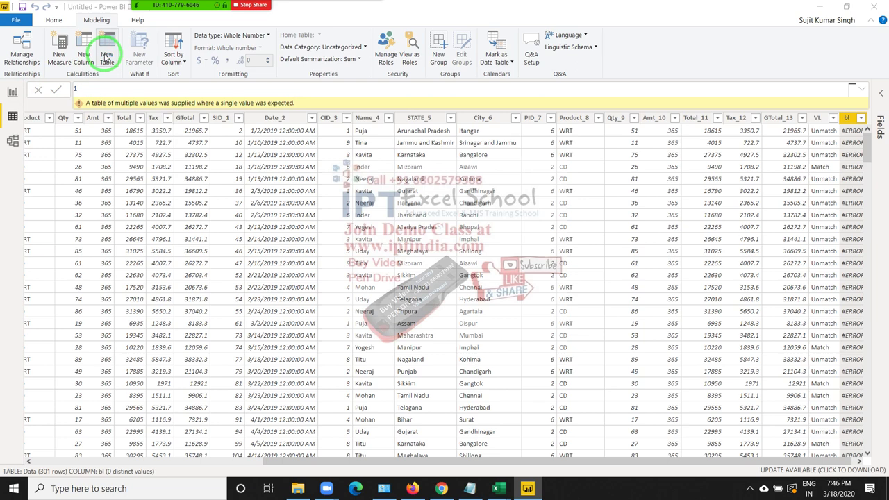
click(878, 95)
Expand the new Table in Fields and try typing letters after Table =, then remove them
click(840, 175)
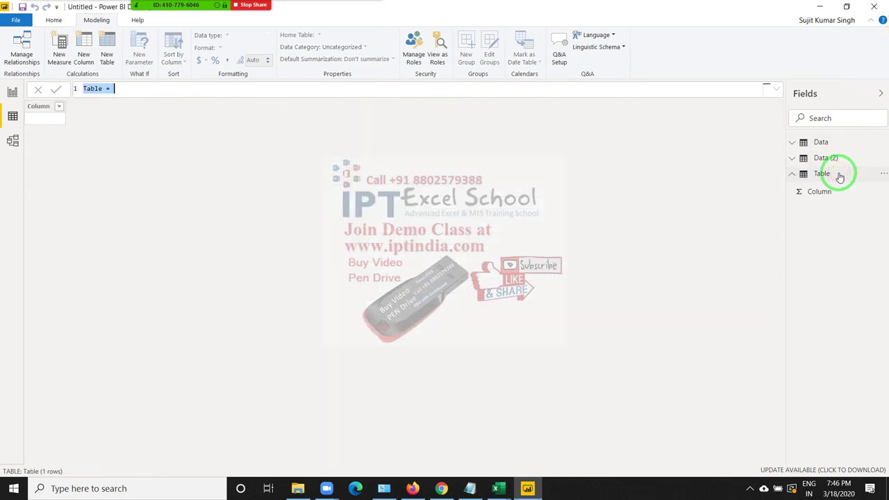
click(175, 88)
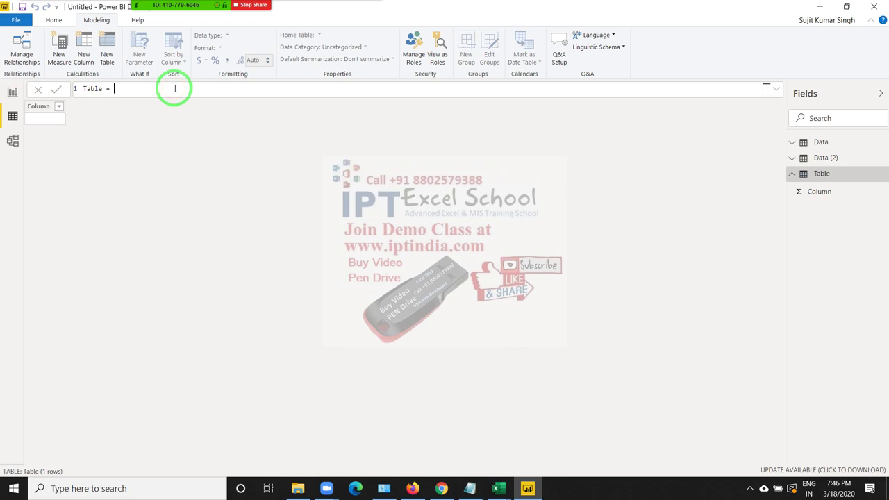
text(l)
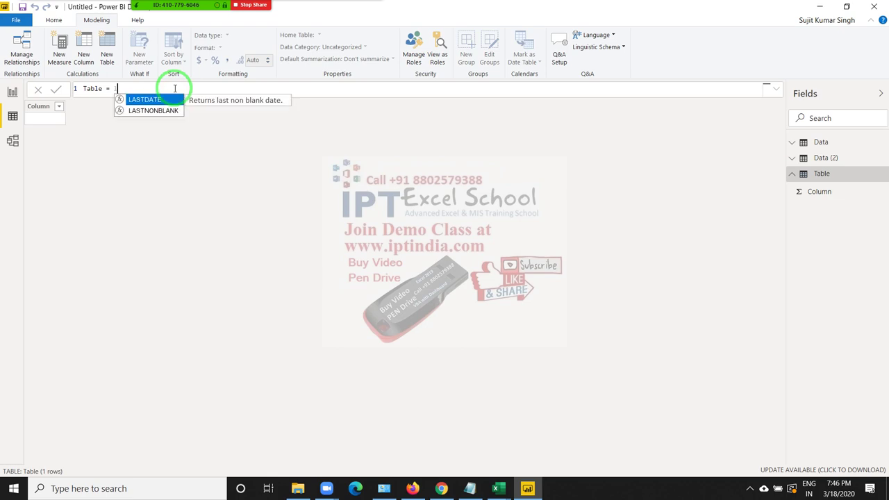
text(oo)
key(BackSpace)
key(BackSpace)
key(ctrl+space)
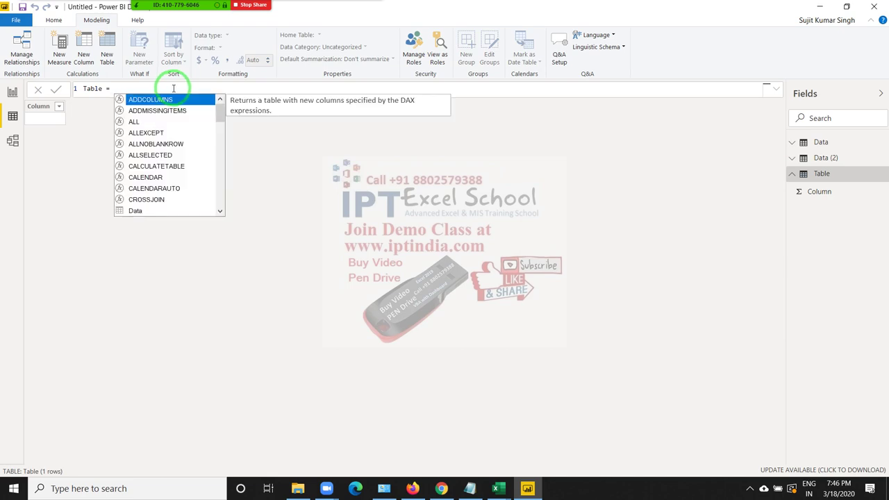
key(Escape)
key(ctrl+space)
text(l)
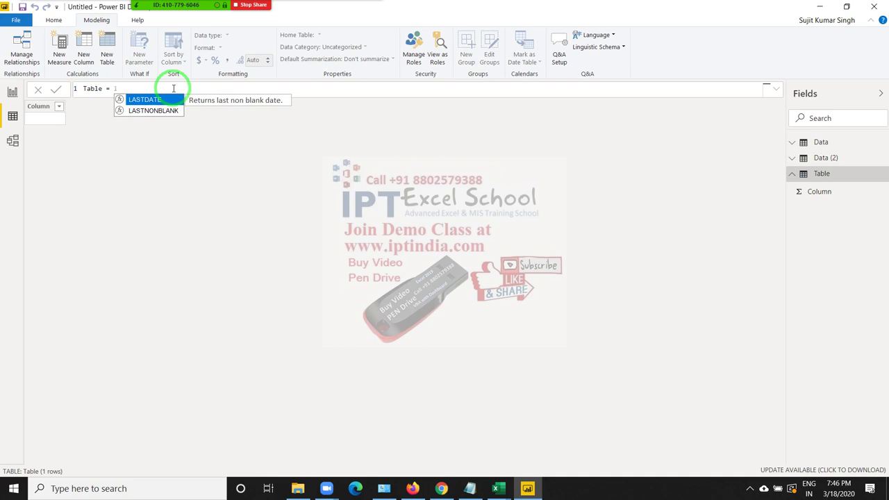
text(a)
key(BackSpace)
key(BackSpace)
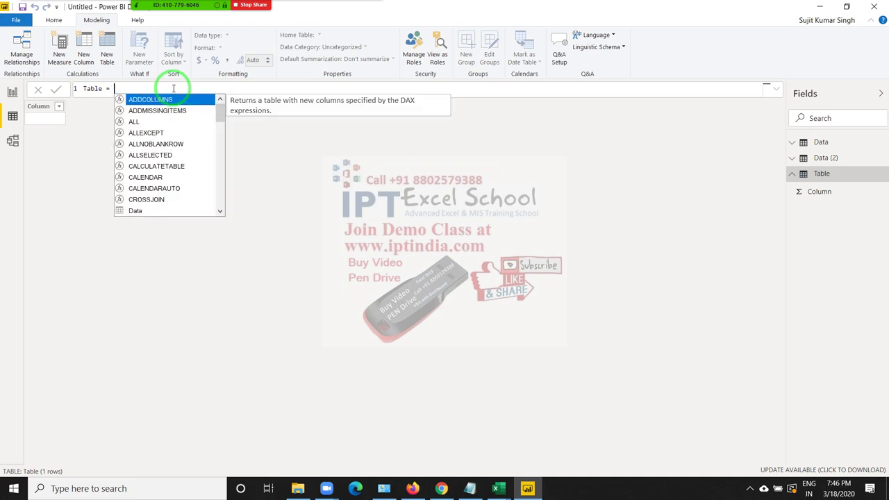
key(BackSpace)
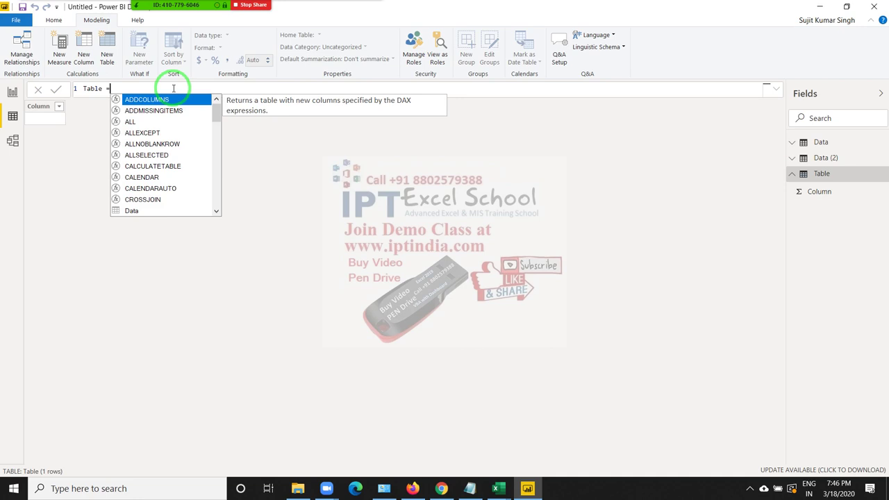
text(l)
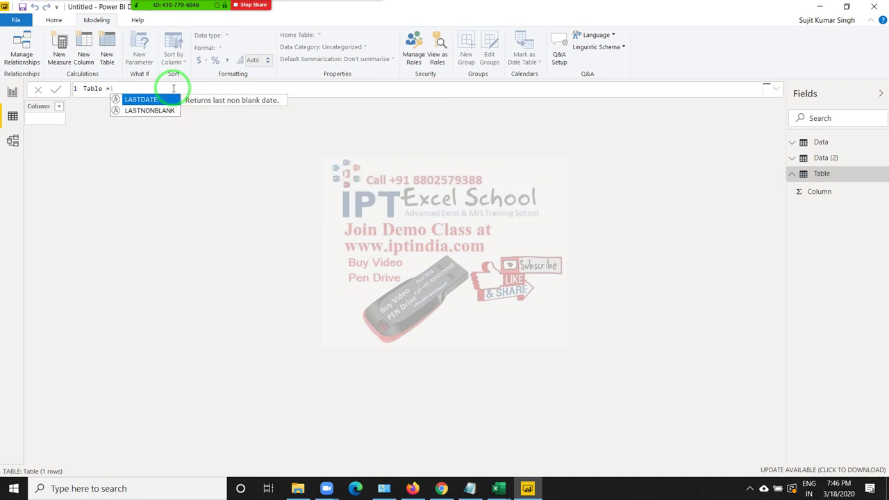
key(BackSpace)
key(BackSpace)
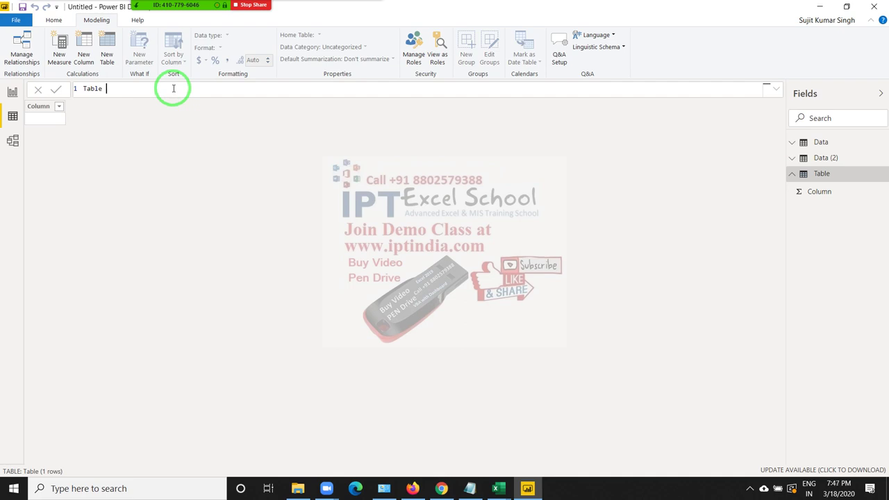
Cancel the table formula edit so it reads only 'Table ='
click(818, 143)
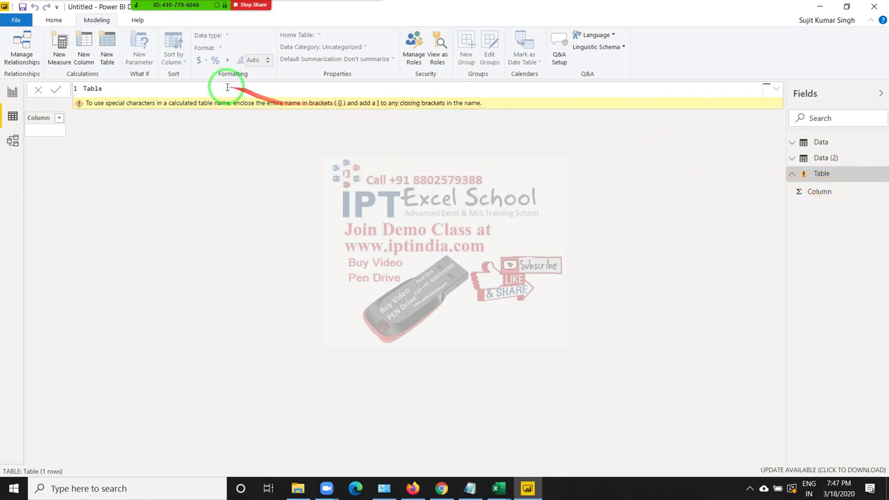
drag(224, 88, 3, 89)
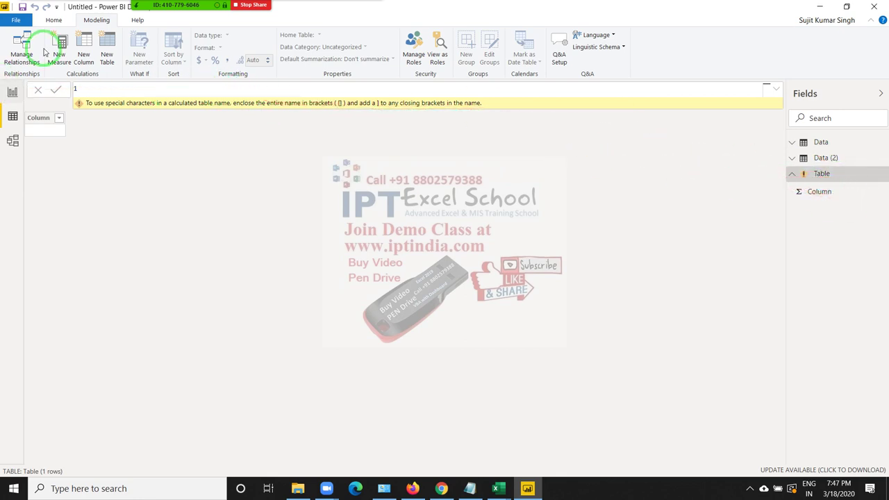
key(Delete)
key(Escape)
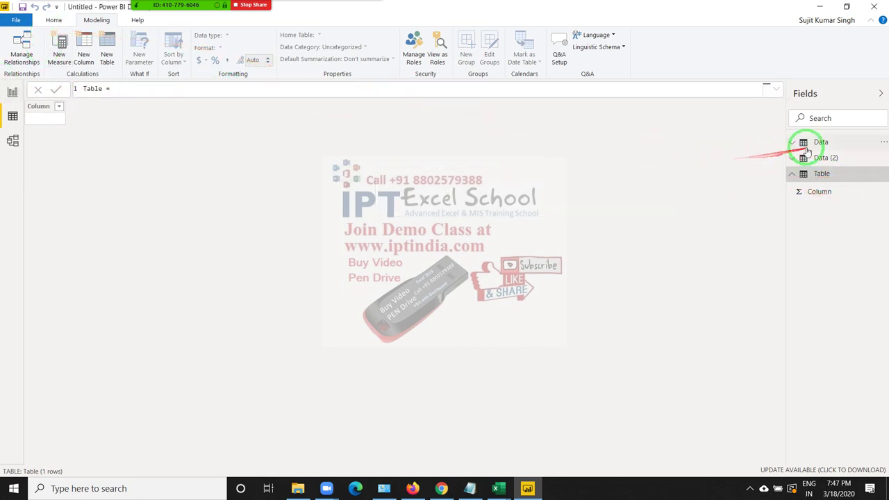
Browse the Data table's columns, checking the VL formula, and select the bl column
click(824, 146)
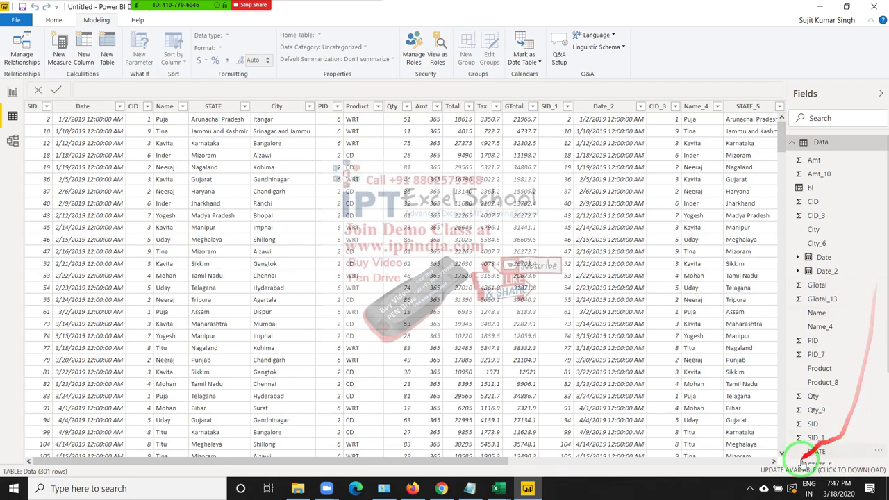
click(774, 461)
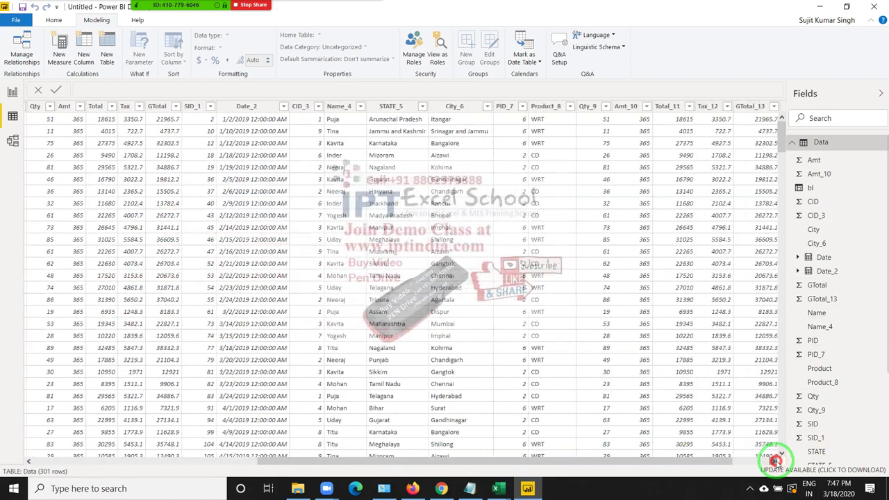
click(773, 461)
click(738, 116)
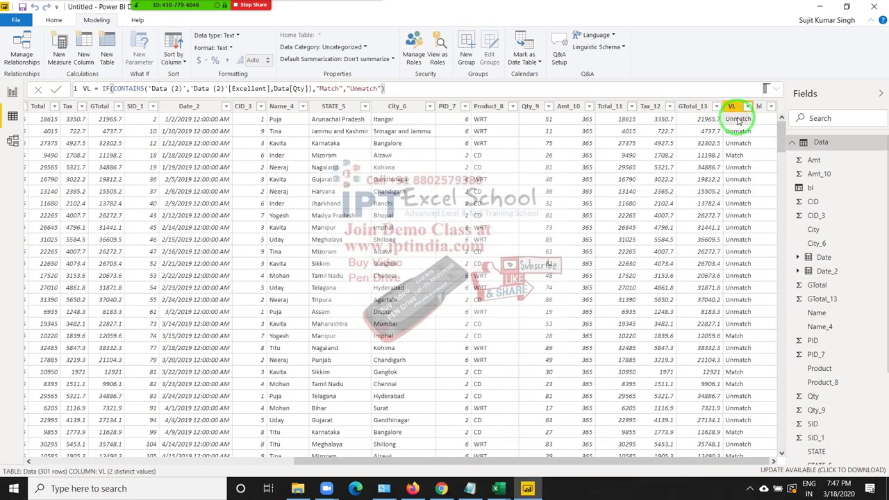
click(760, 118)
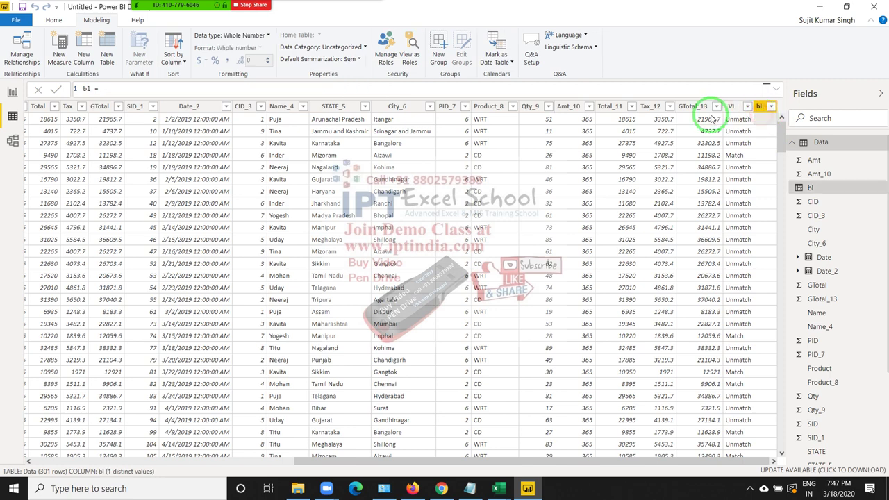
Rewrite the bl column formula as bl = USERNAME() and commit it
click(300, 89)
text(loo)
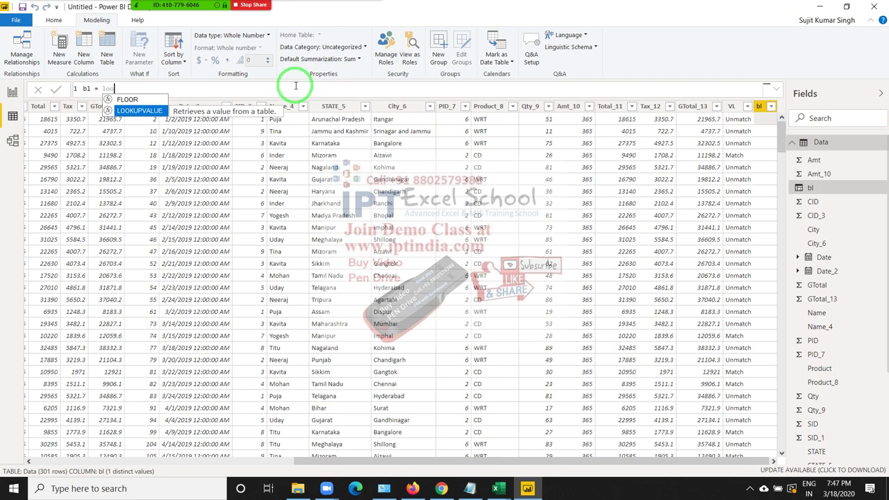
key(BackSpace)
key(BackSpace)
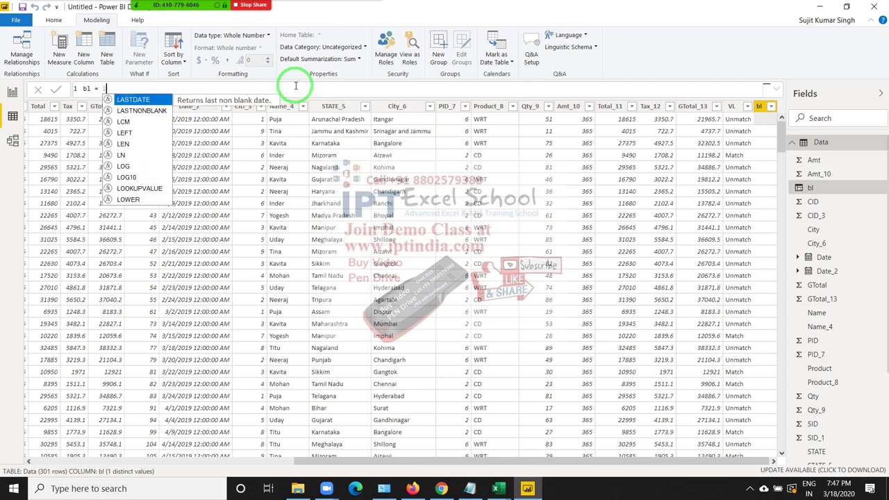
key(BackSpace)
text(us)
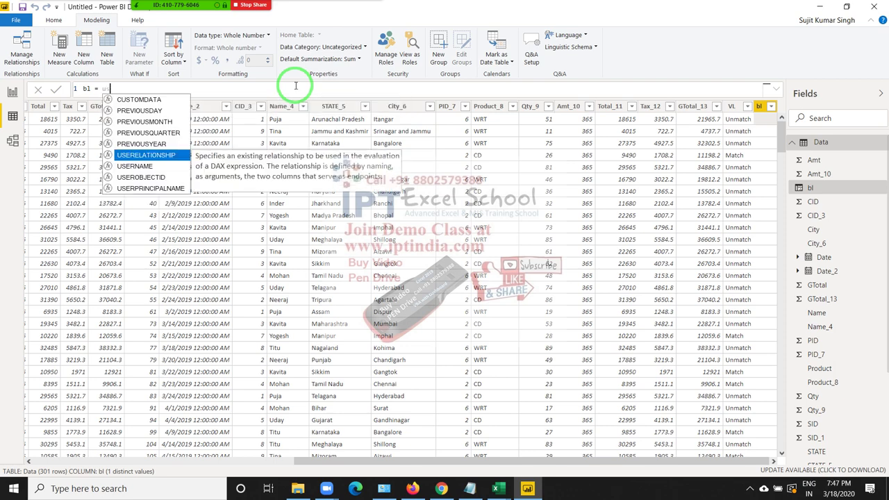
text(er)
key(Down)
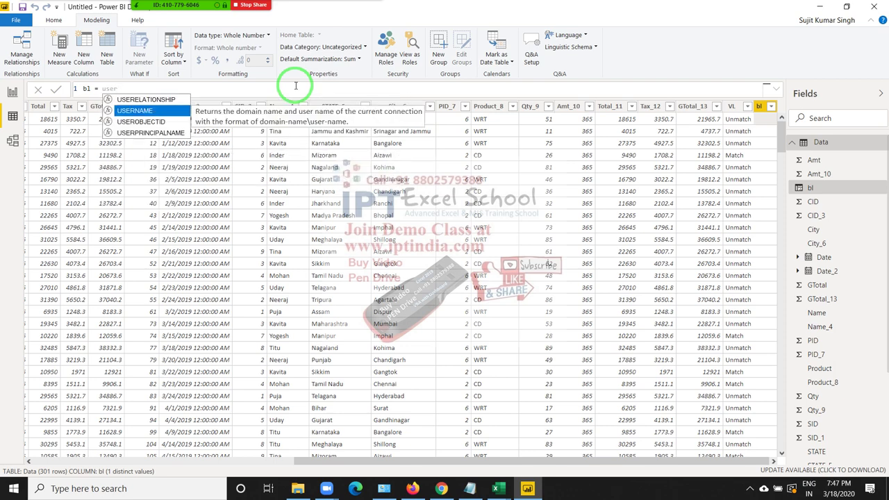
key(Tab)
key(Return)
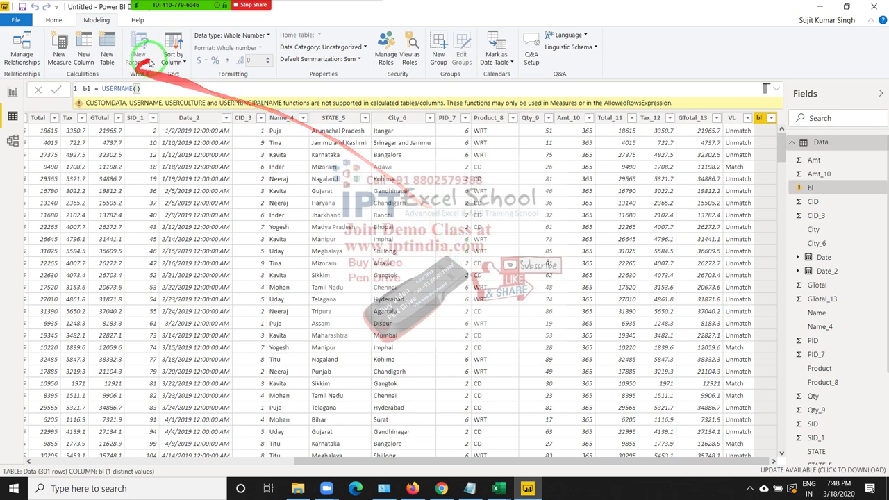
Create a new calculated table from the Modeling tab
click(107, 57)
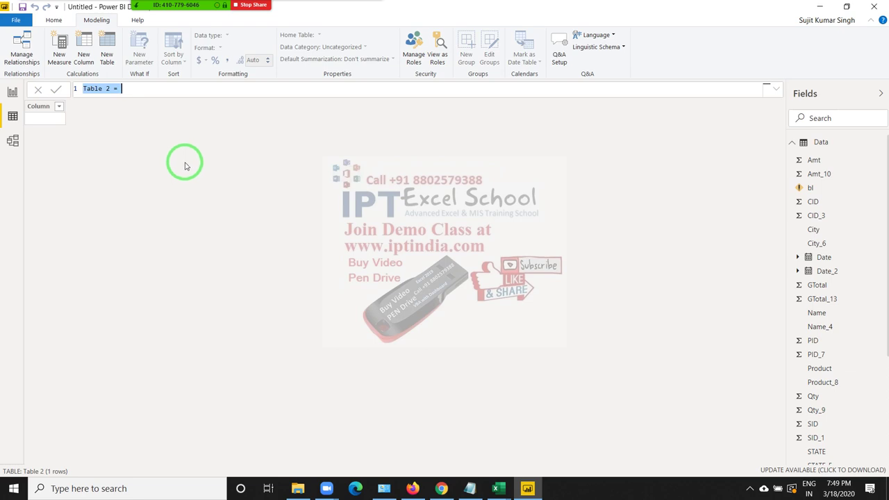
Start the table formula as dt = FILTER(Data, using autocomplete
text(fi)
key(BackSpace)
key(BackSpace)
text(d)
text(t=)
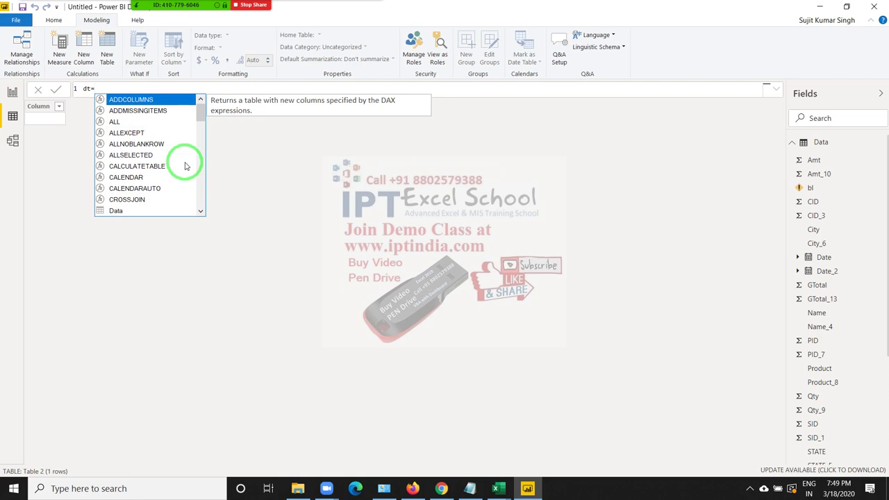
text(fil)
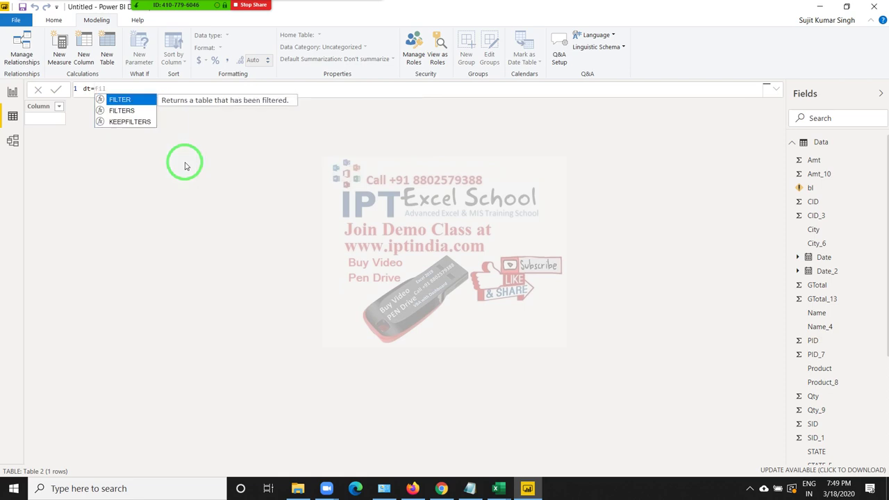
key(Tab)
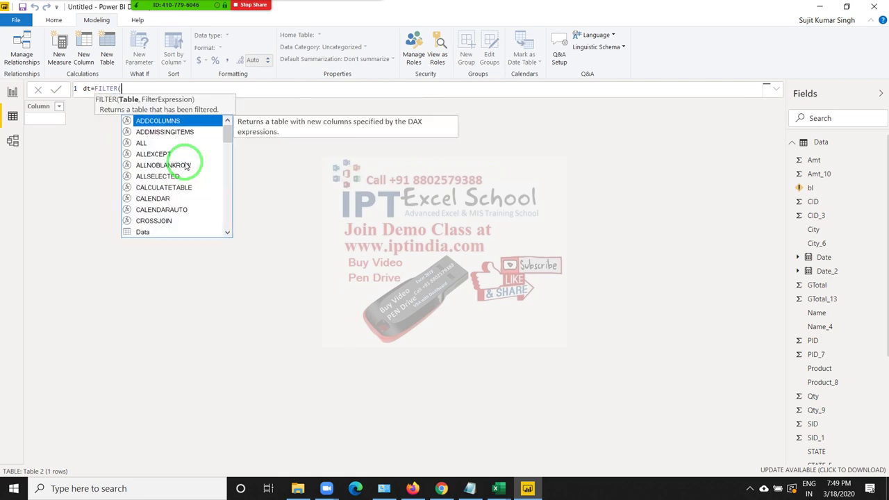
key(Down)
key(Down)
key(Down)
key(Down)
key(Down)
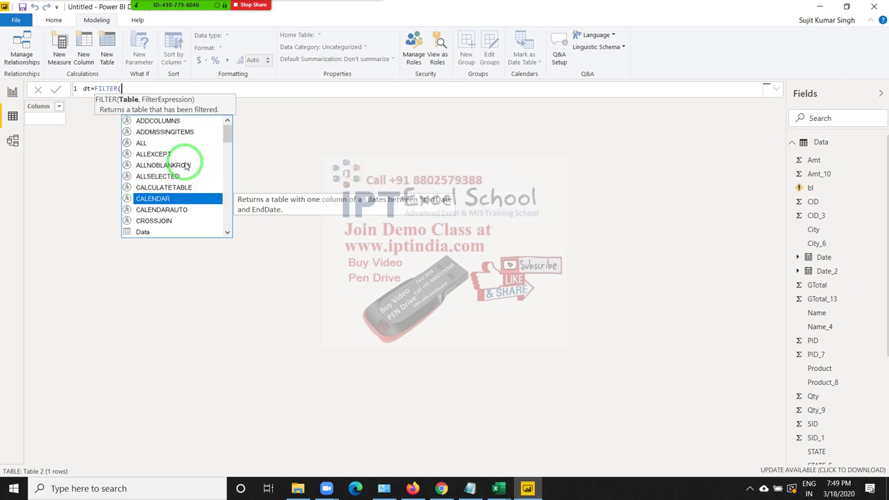
key(Down)
key(Down)
key(Down)
scroll(186, 165, down, 1)
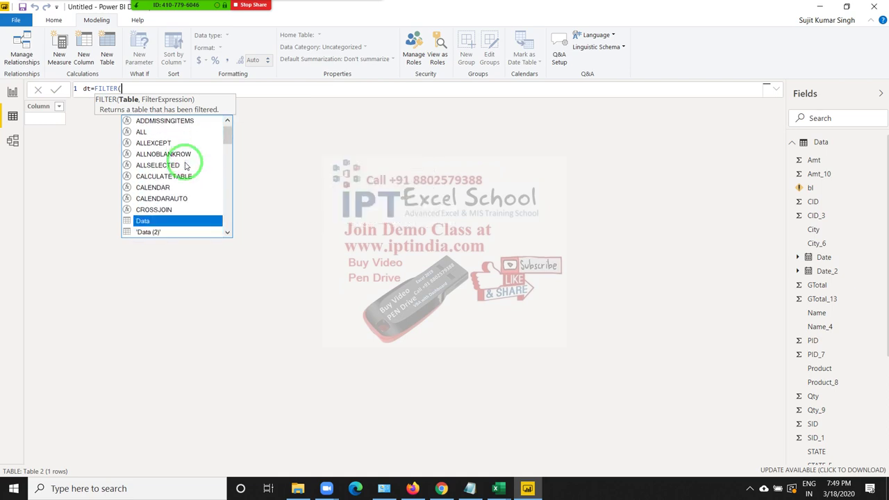
key(Tab)
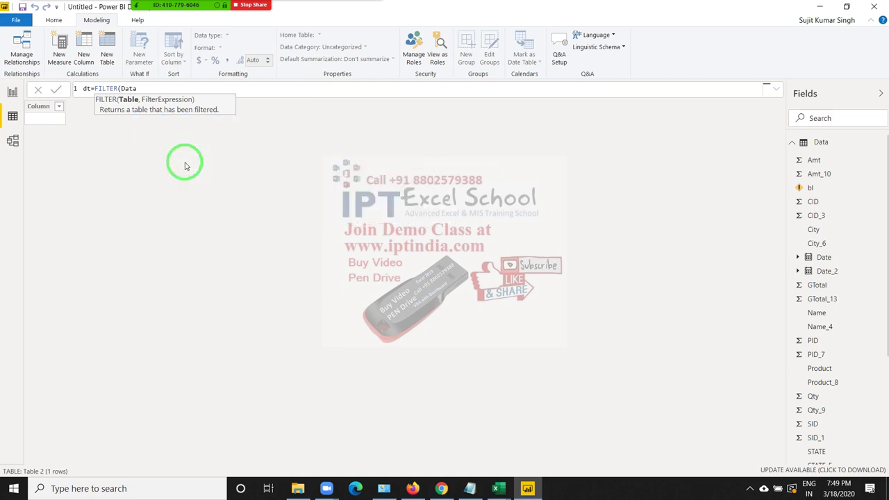
Complete the condition Data[Name]="puja" and commit the dt formula
text(,)
text(n)
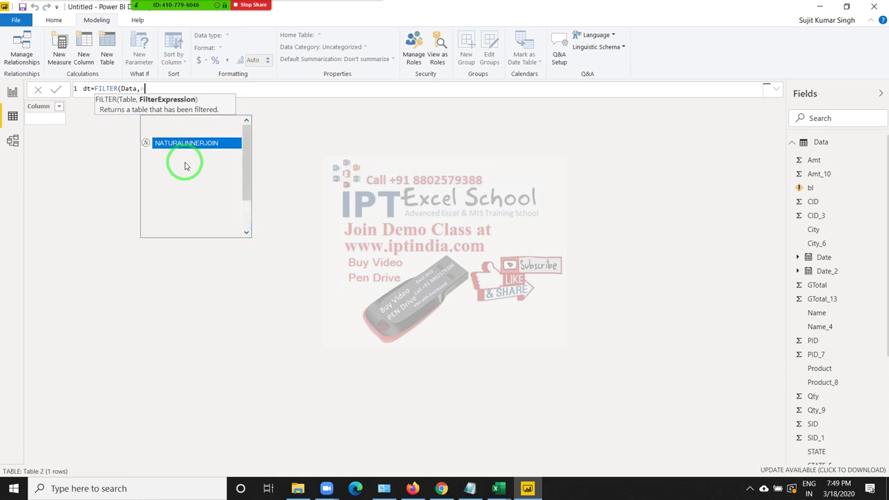
key(Up)
key(Up)
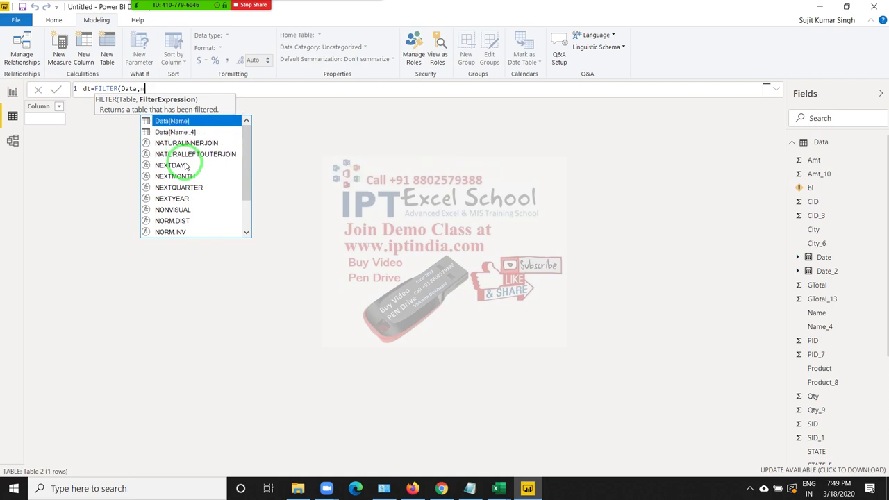
key(Tab)
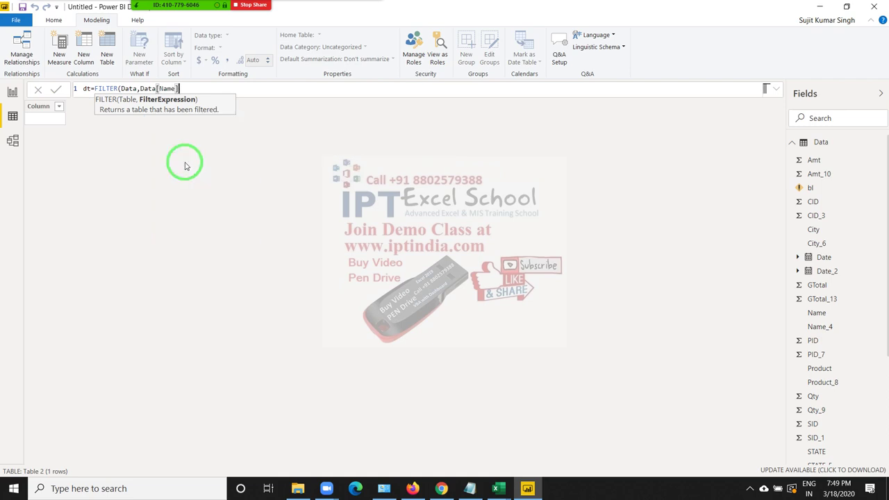
text(="pu)
text(ja")
key(Return)
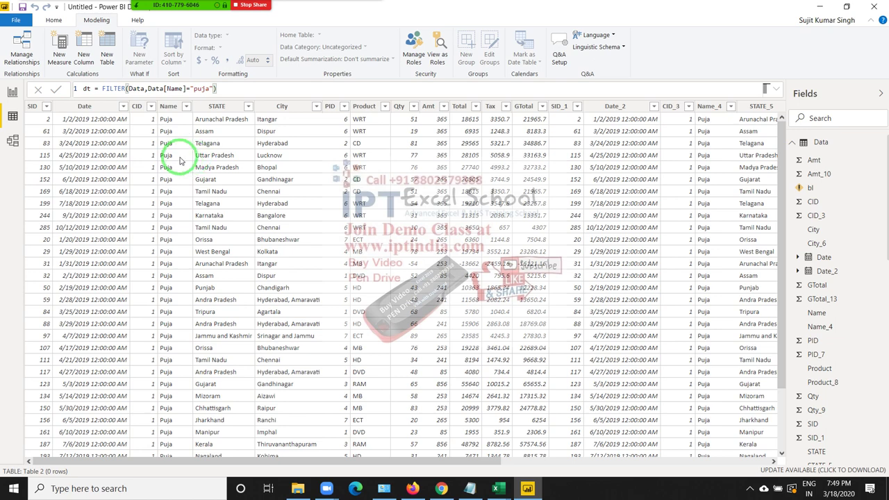
In Report view, collapse Data and dt and expand Table to show its Column
click(10, 91)
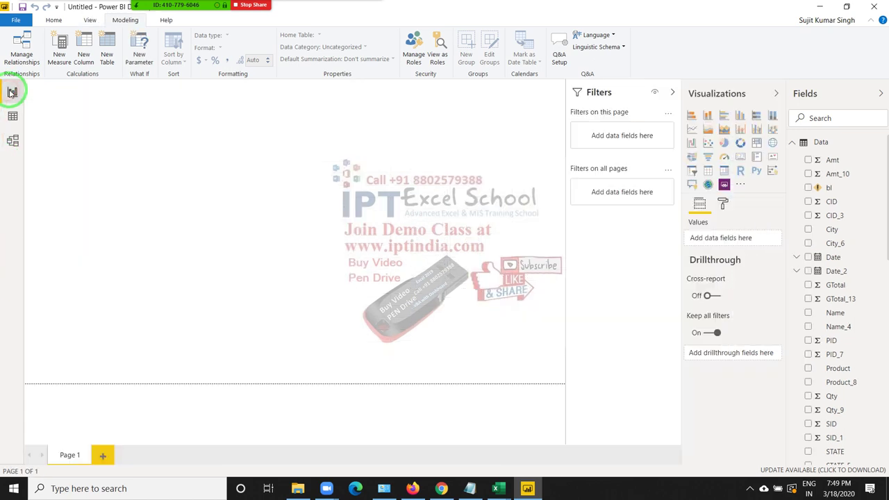
click(792, 141)
click(793, 174)
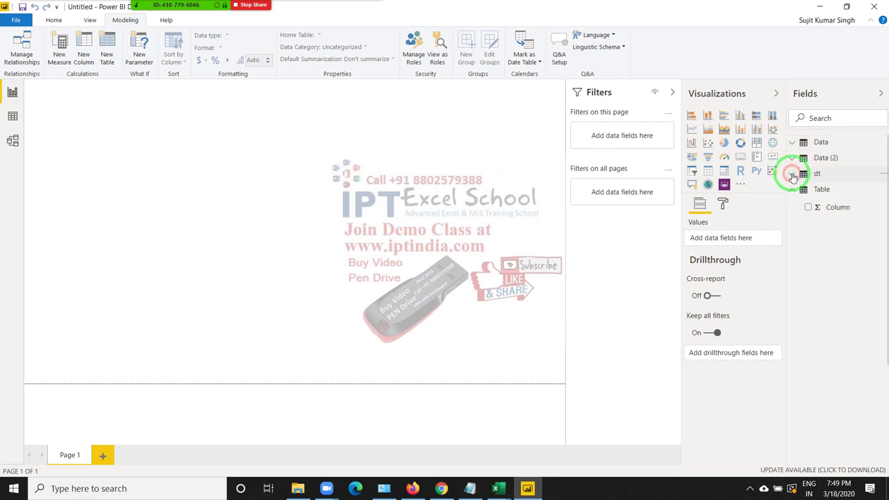
click(795, 190)
click(794, 190)
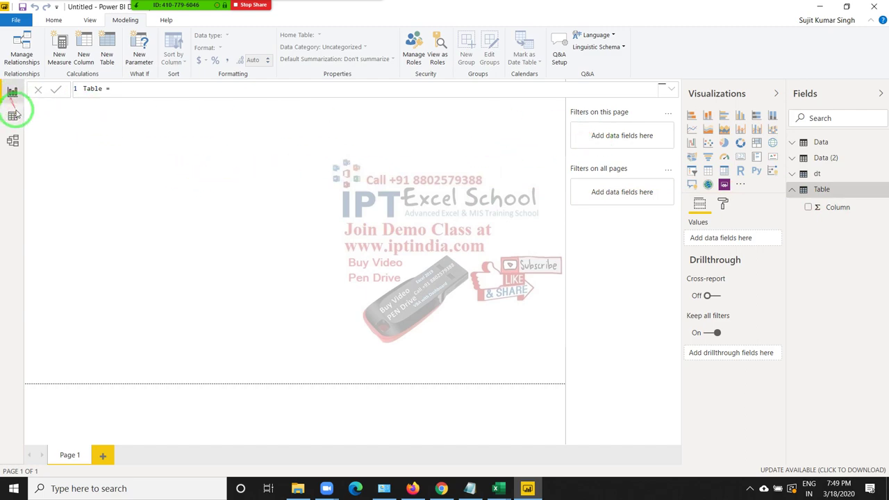
Back in Data view, select the dt table and then the Table table
click(12, 116)
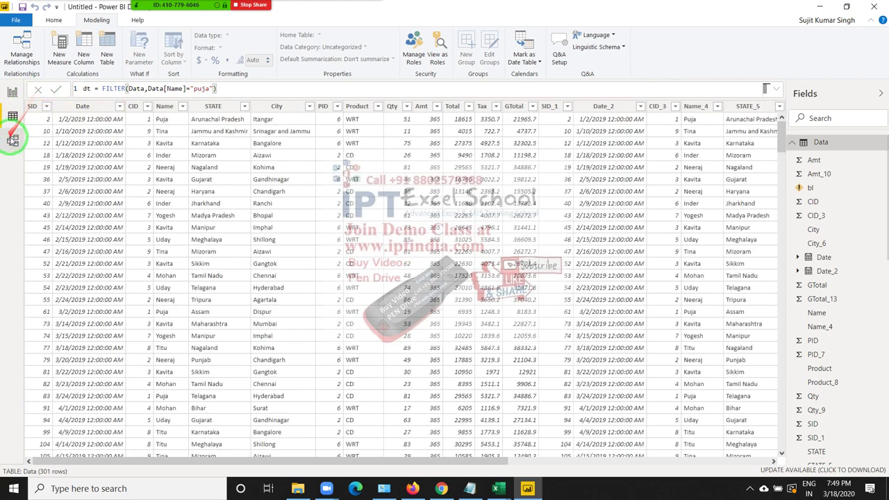
click(792, 148)
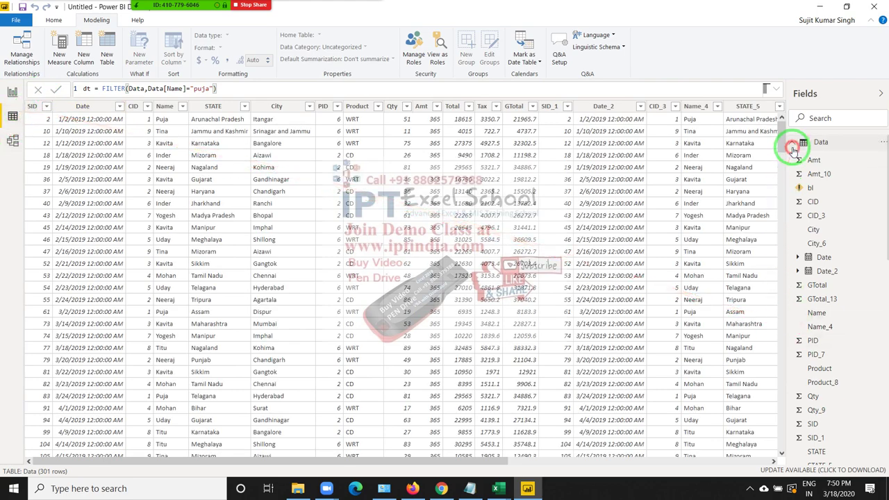
click(793, 178)
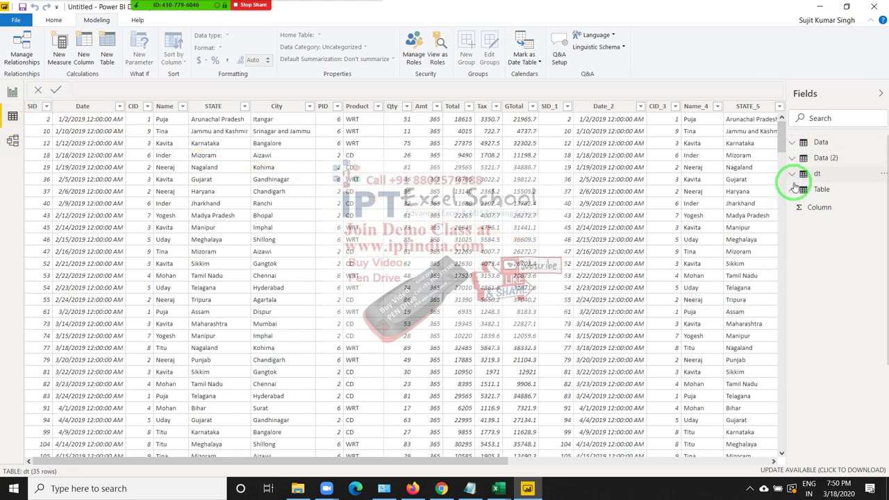
click(821, 190)
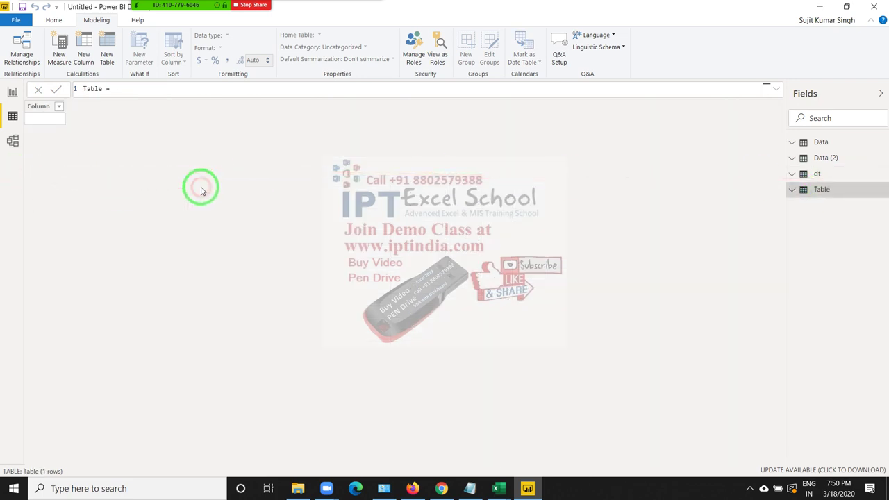
key(super+d)
key(super+d)
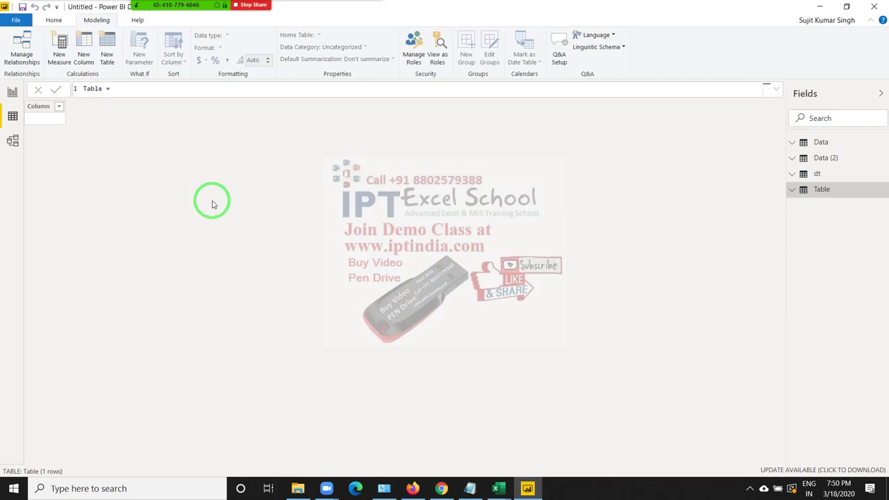
key(super+d)
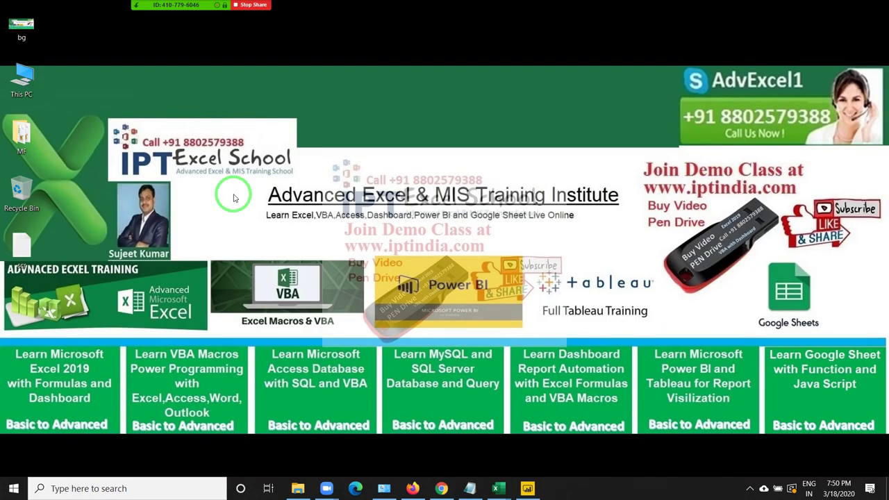
Open Zoom's More options and choose End Meeting
click(391, 12)
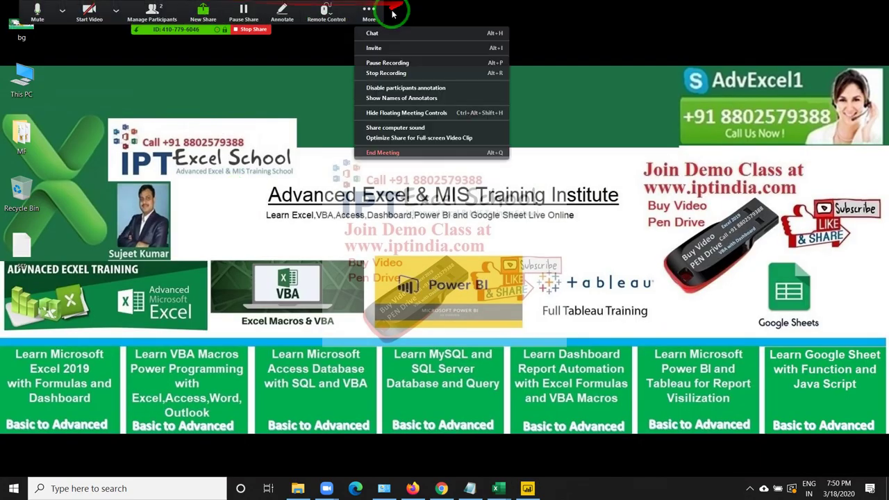
click(390, 153)
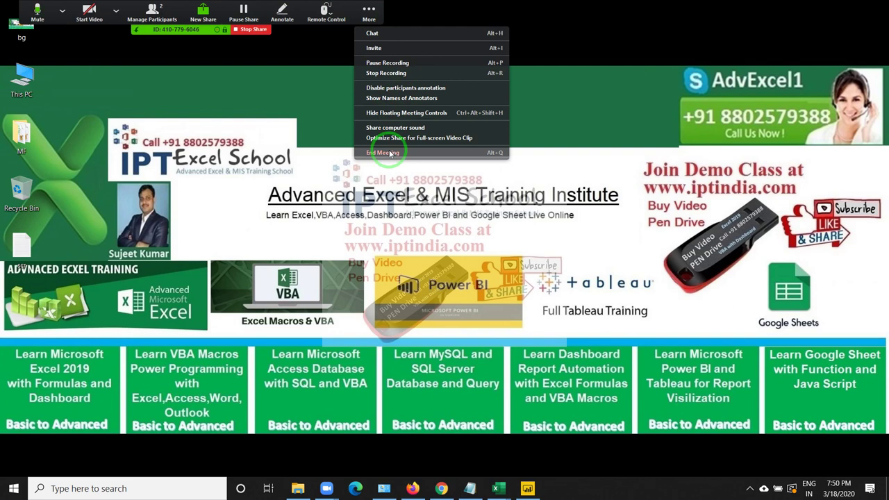